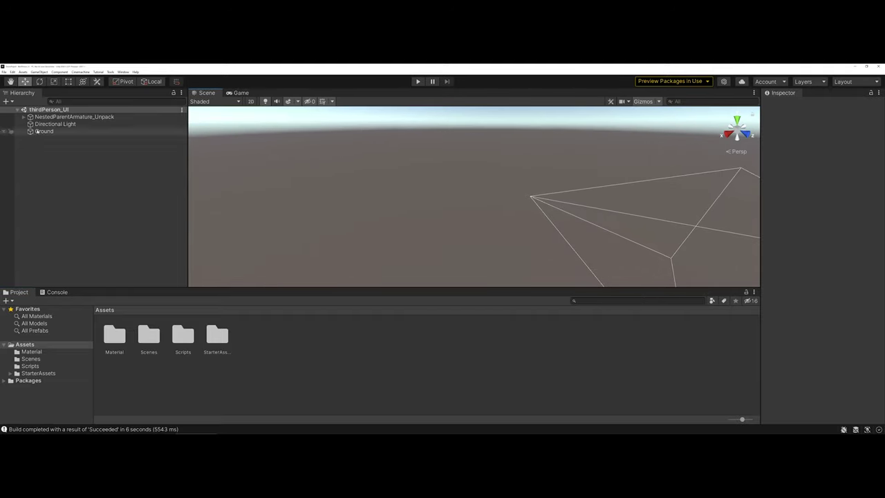
Select NestedParentArmature_Unpack and zoom the Scene view in close to the character
left_click(43, 118)
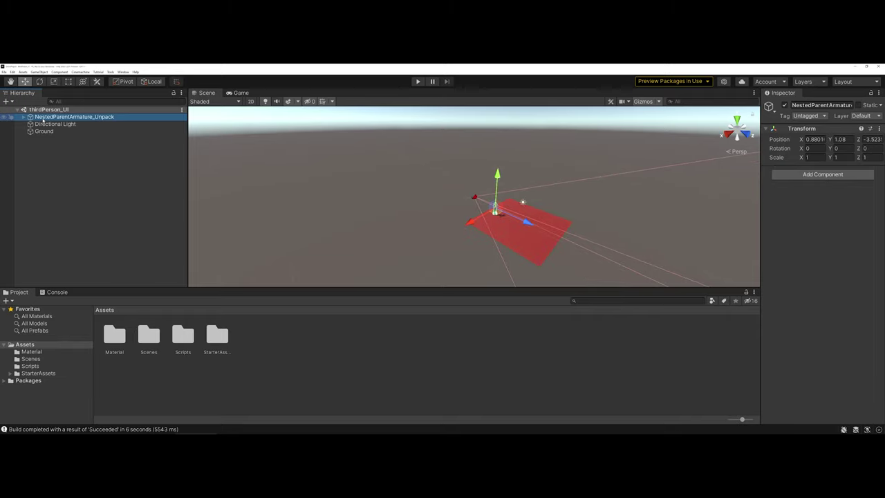
scroll(365, 243, "up", 3)
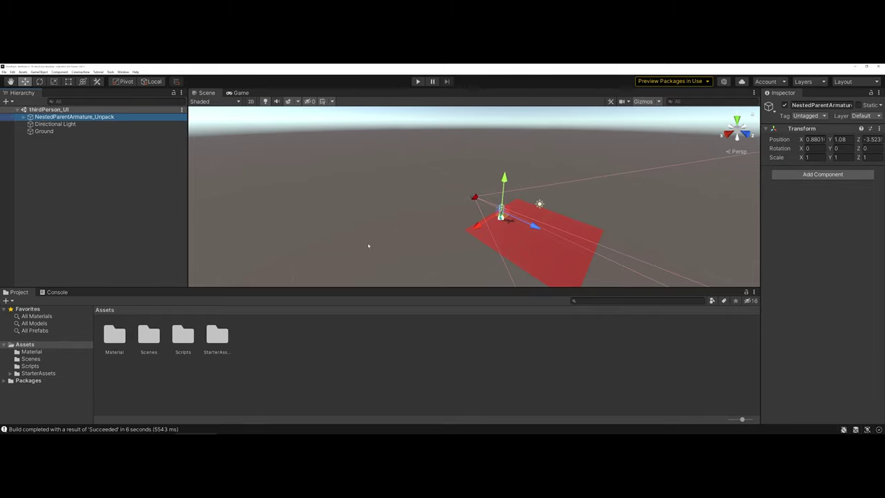
middle_click_drag(363, 242, 295, 206)
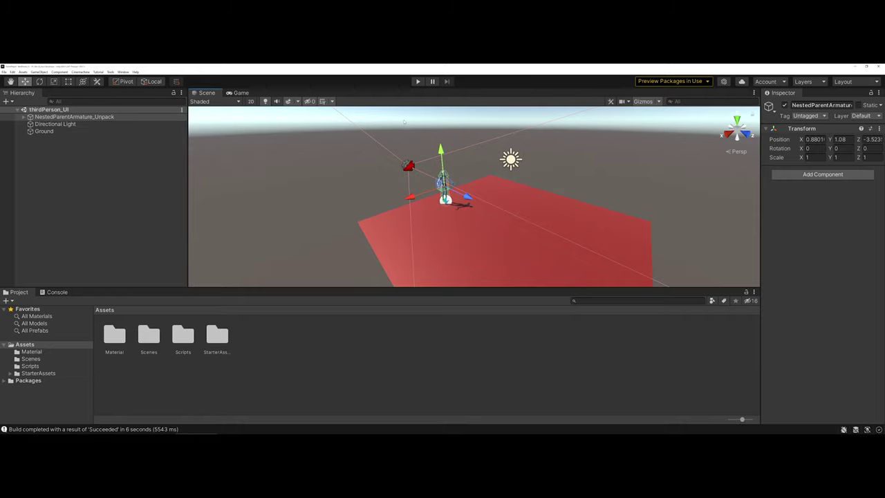
left_click(418, 81)
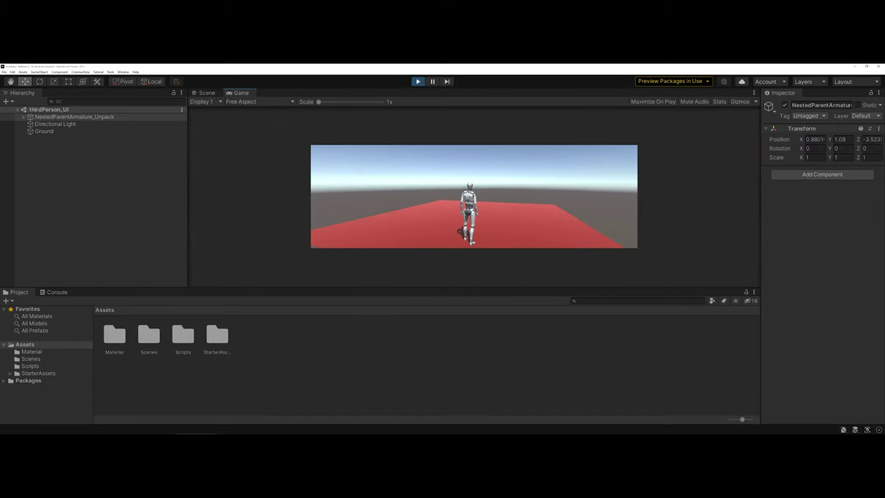
key("space")
key("space")
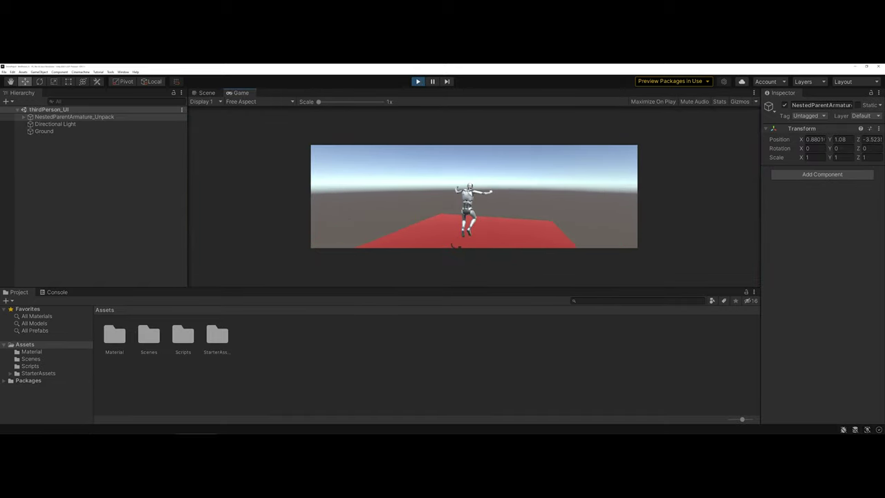
key("w")
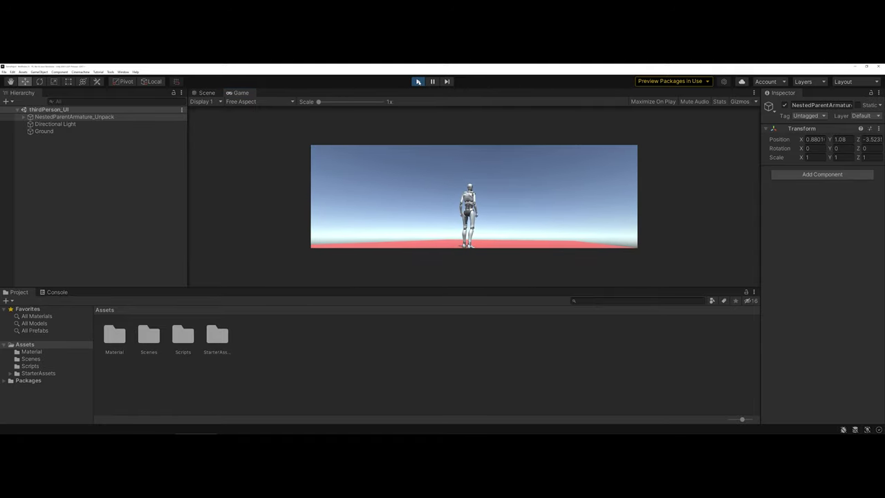
key("ctrl+p")
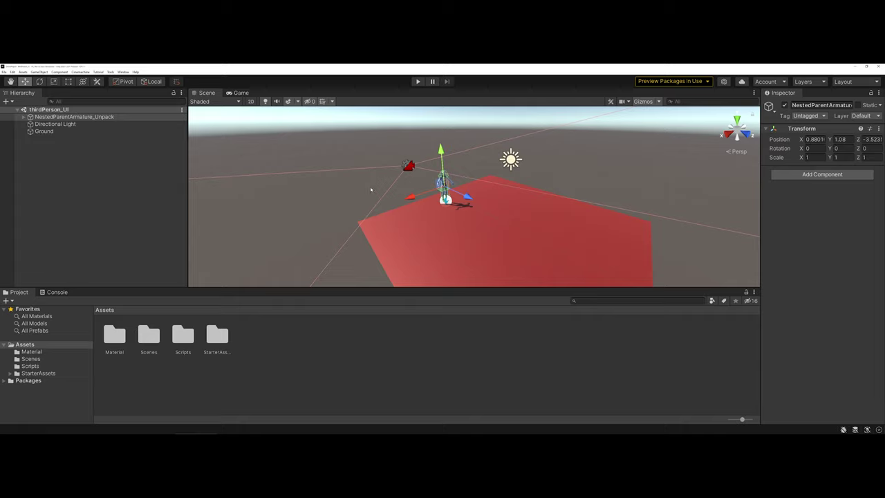
left_click(13, 72)
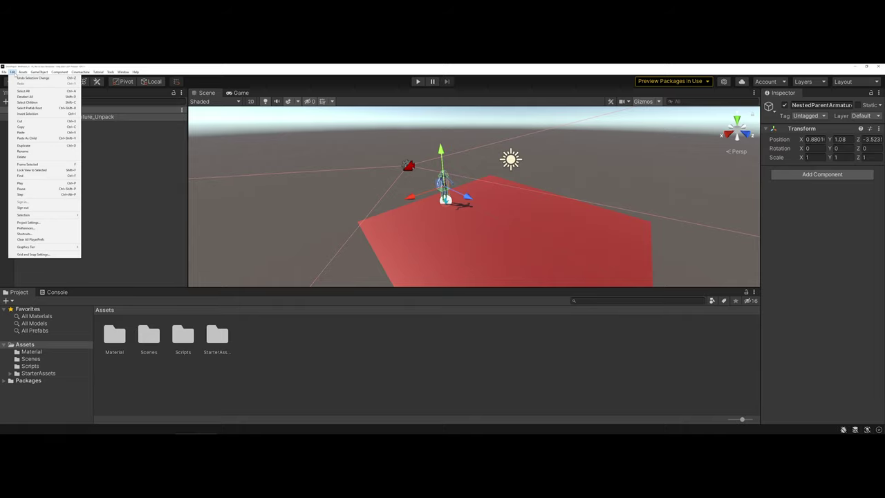
left_click(38, 229)
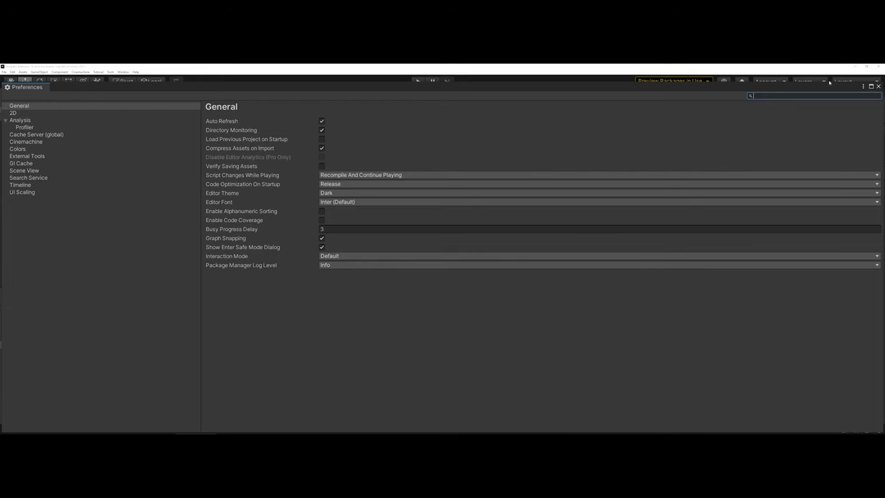
left_click(878, 86)
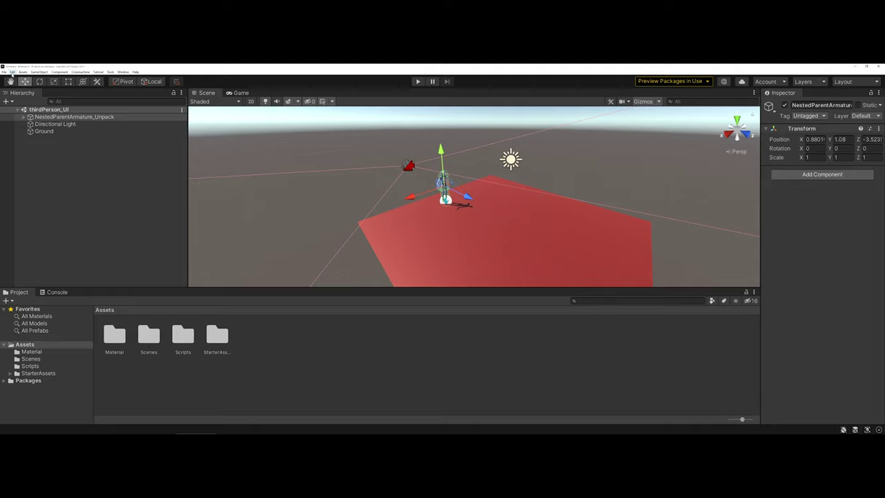
left_click(12, 71)
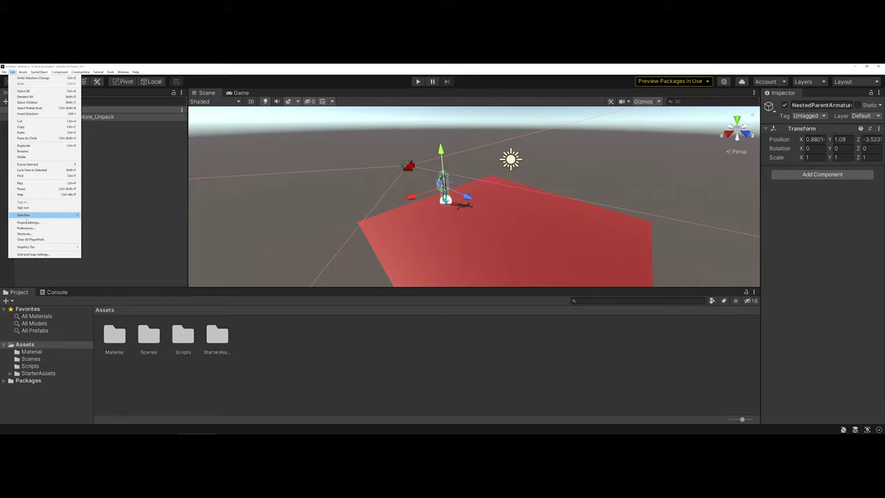
left_click(28, 222)
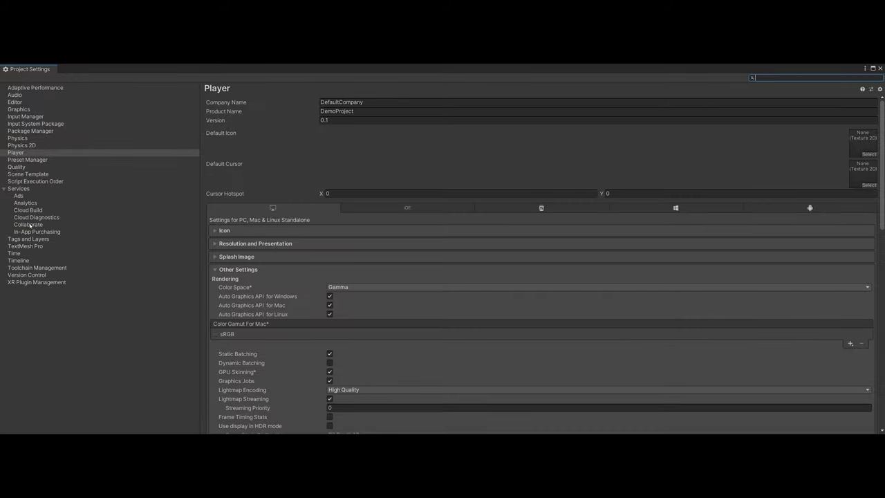
left_click(21, 153)
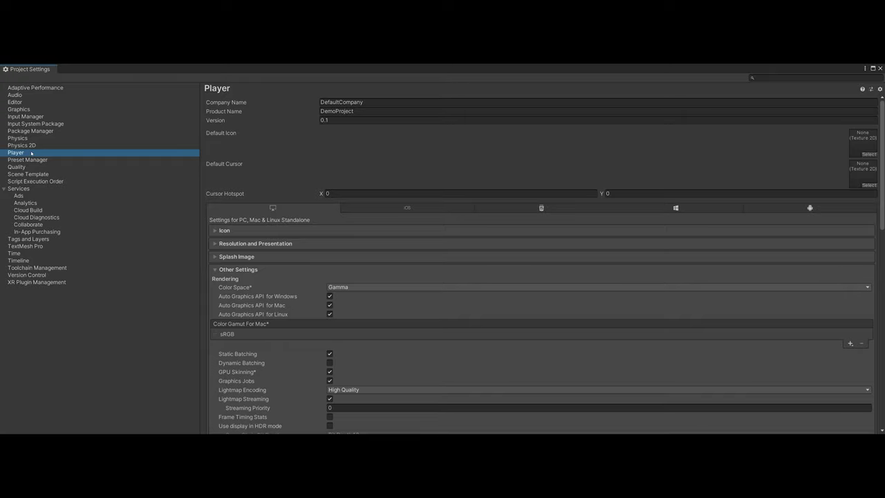
scroll(253, 189, "down", 1)
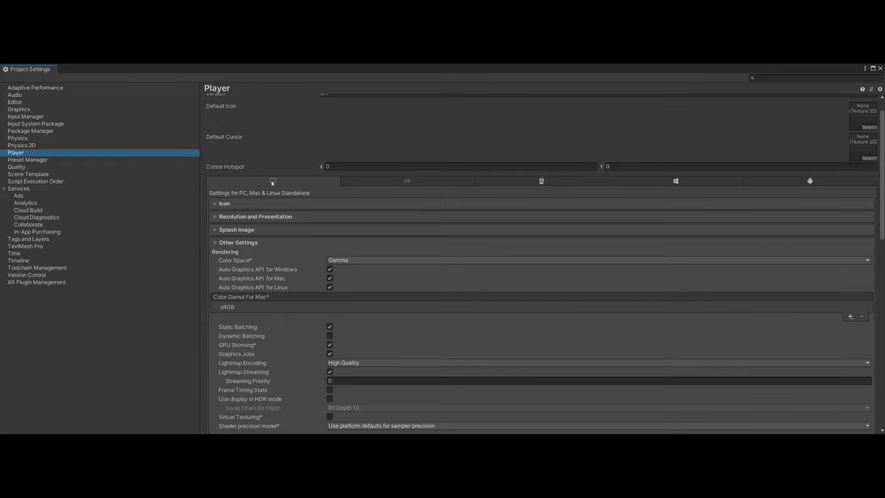
scroll(264, 184, "down", 9)
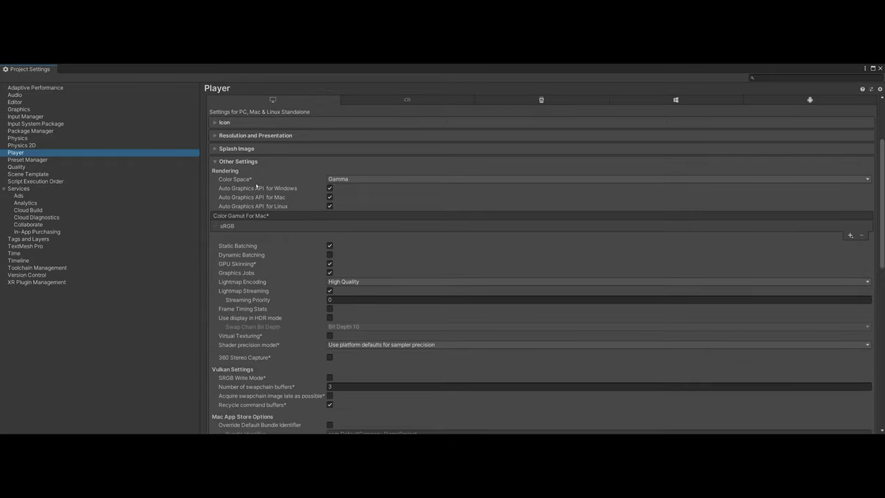
scroll(255, 185, "down", 10)
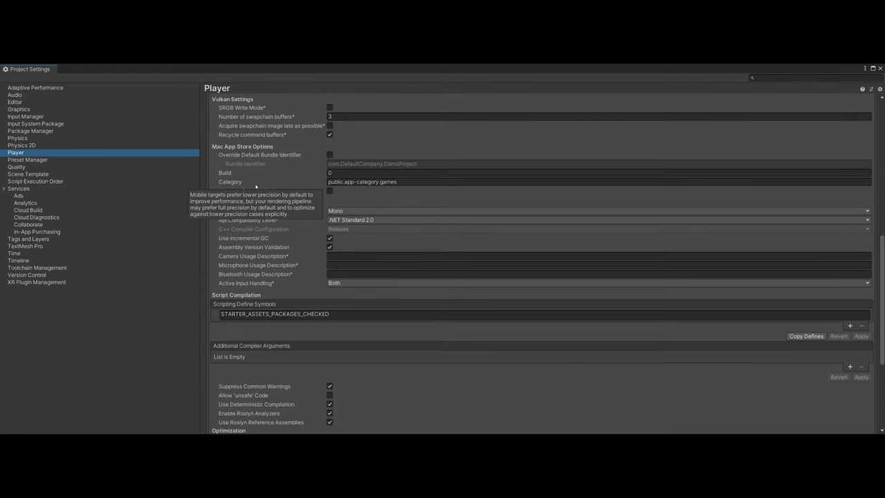
scroll(255, 185, "up", 5)
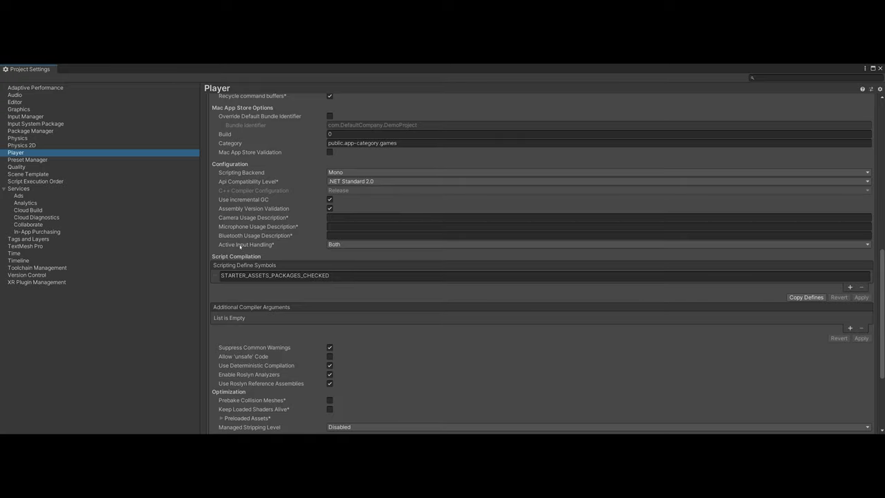
left_click(338, 244)
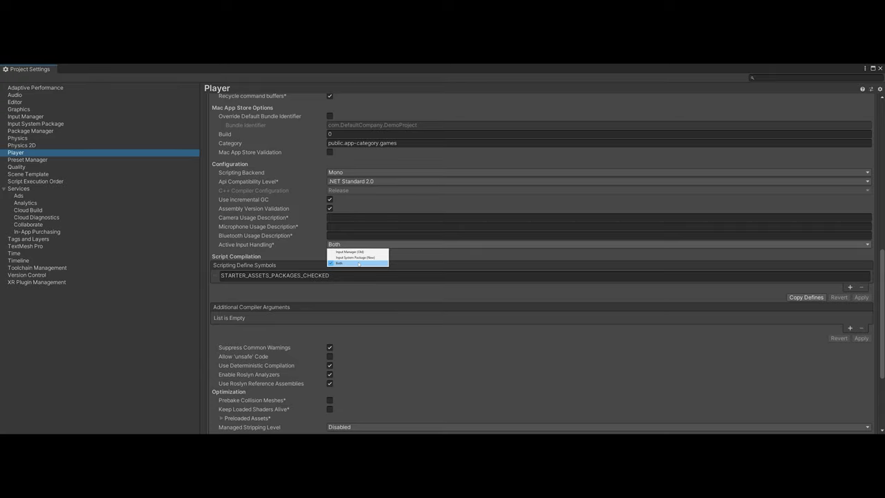
left_click(359, 264)
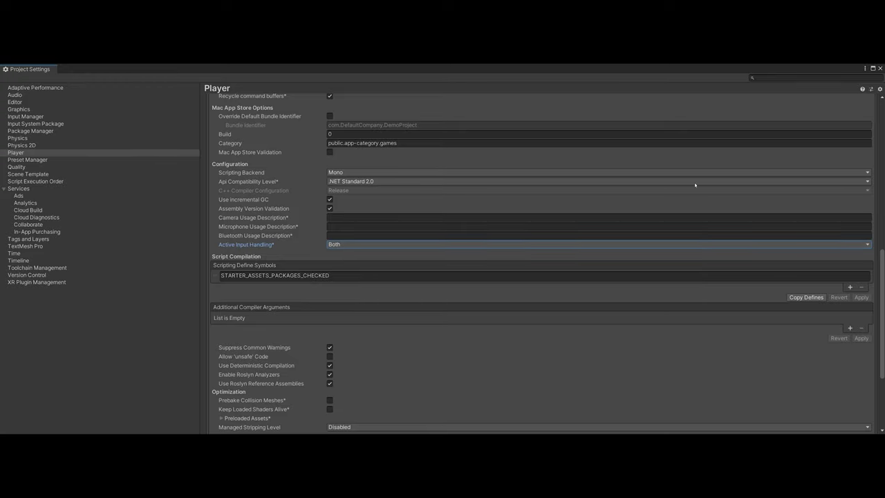
left_click(880, 69)
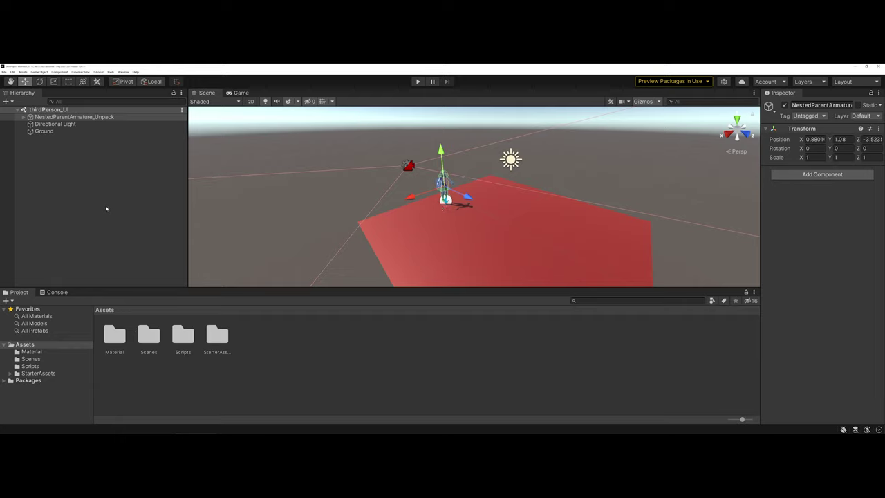
Create a UI > Canvas from the Hierarchy, adding a Canvas and EventSystem to the scene
left_click(74, 117)
right_click(73, 169)
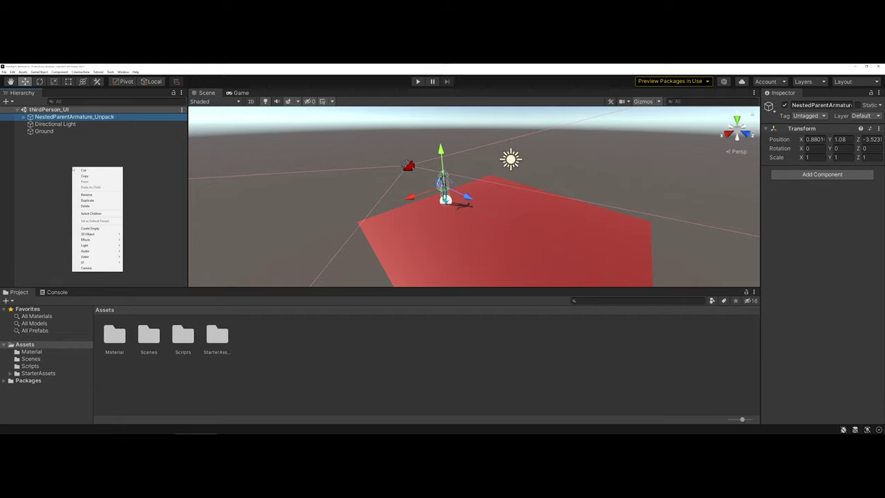
mouse_move(102, 264)
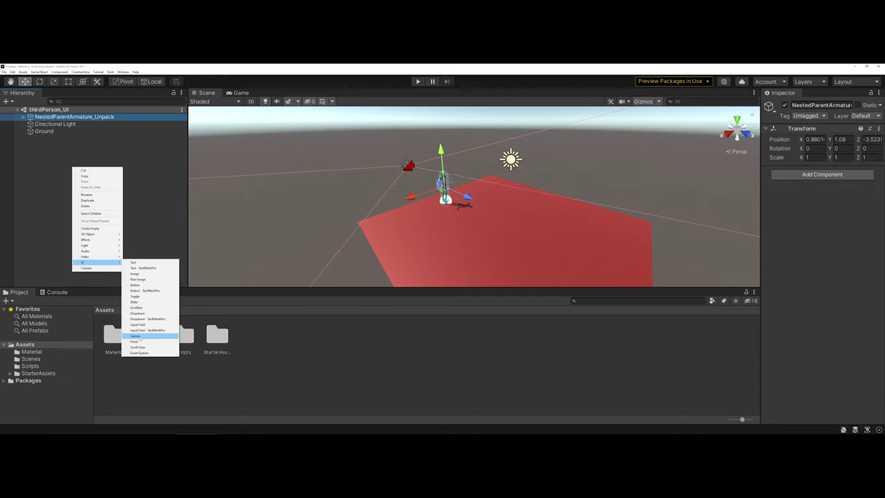
left_click(140, 337)
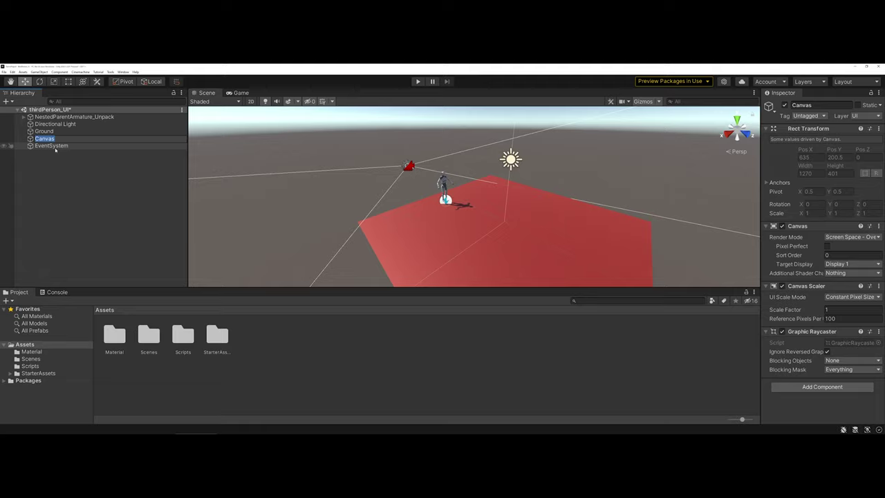
Switch the Scene view to 2D and frame the Canvas rectangle
left_click(38, 162)
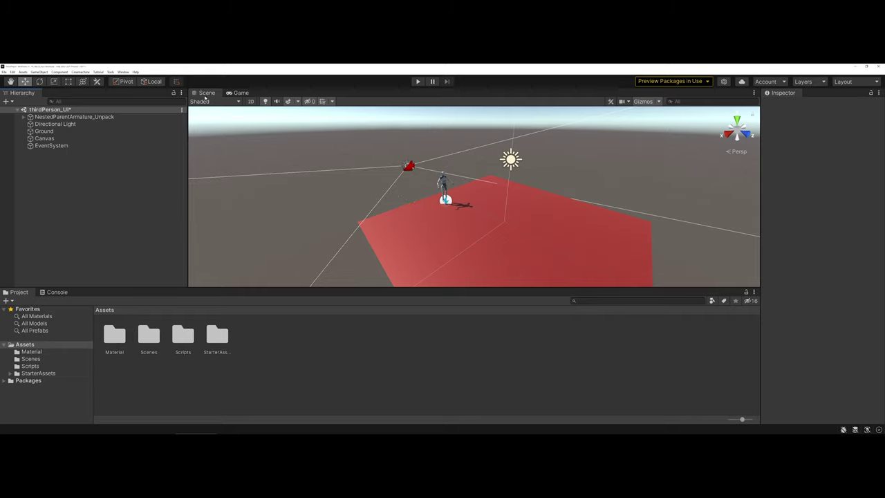
left_click(251, 101)
left_click(45, 138)
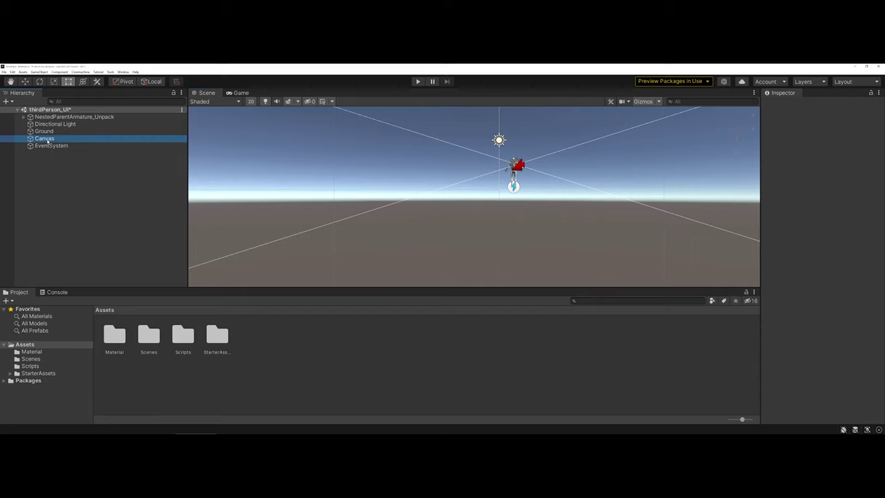
double_click(45, 138)
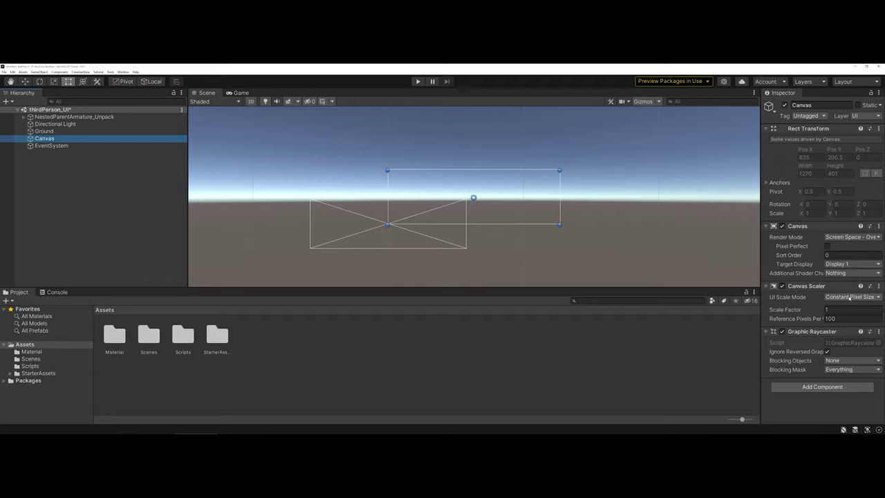
Set the Canvas Scaler's UI Scale Mode to Scale With Screen Size
left_click(849, 297)
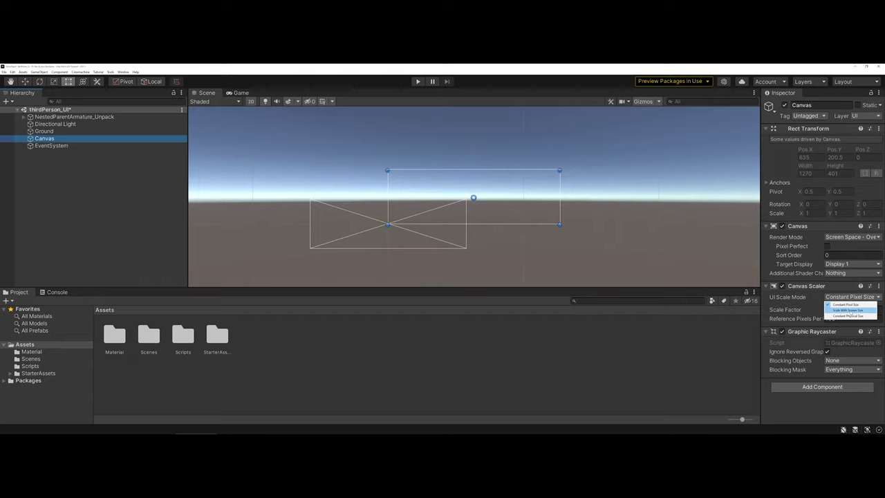
left_click(847, 309)
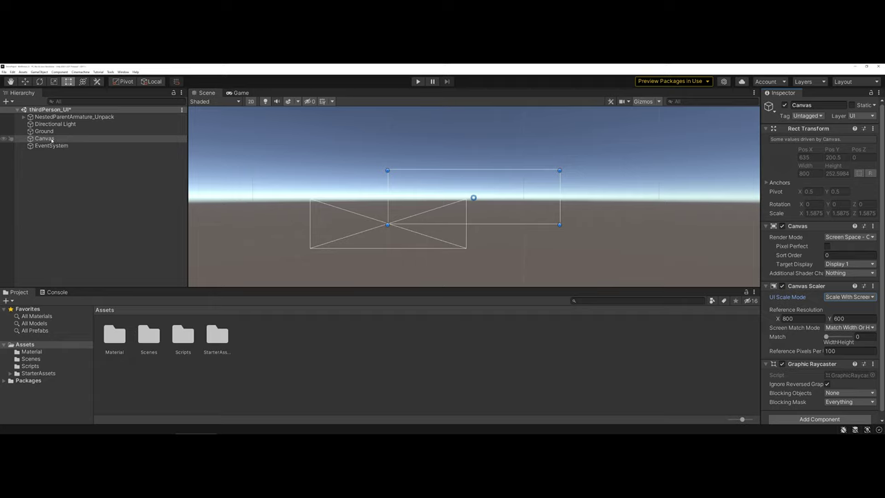
Add a UI Button under Canvas and rename it quitBtn
right_click(51, 139)
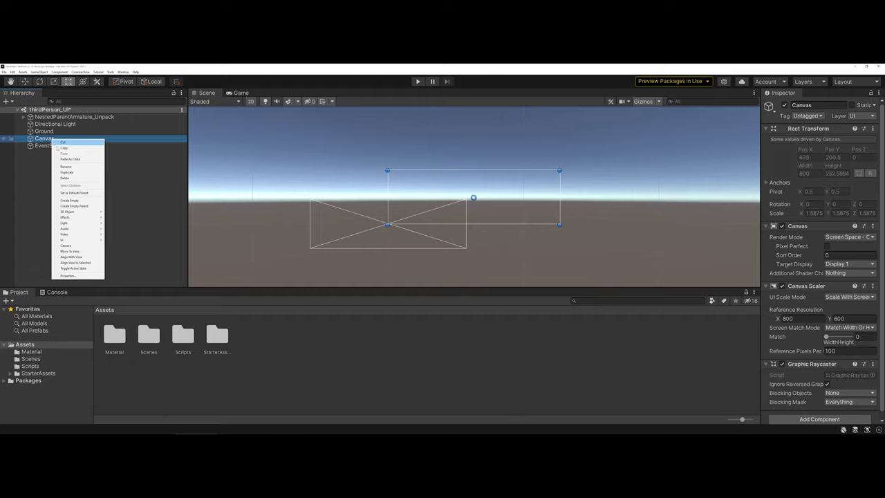
mouse_move(99, 240)
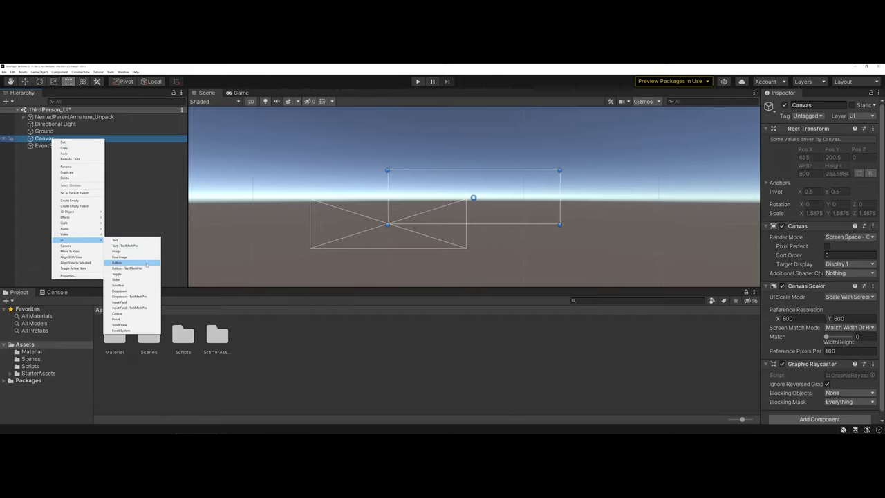
left_click(147, 263)
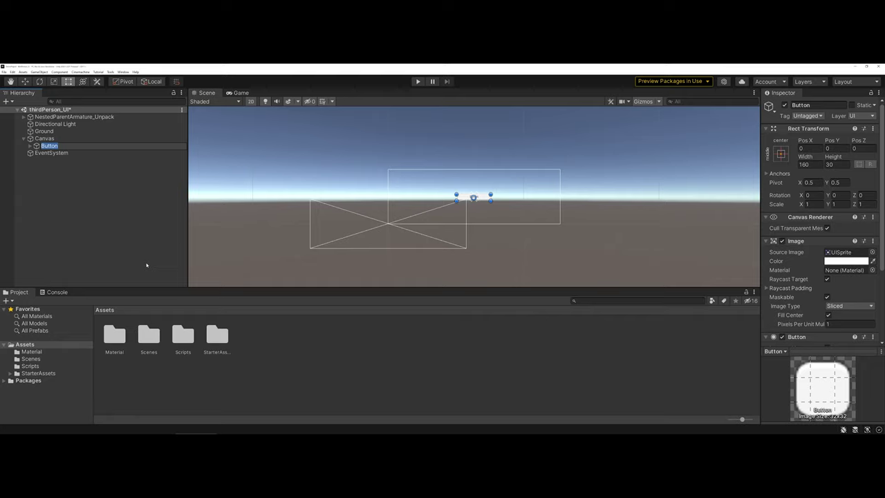
type("quitBtn")
key("Return")
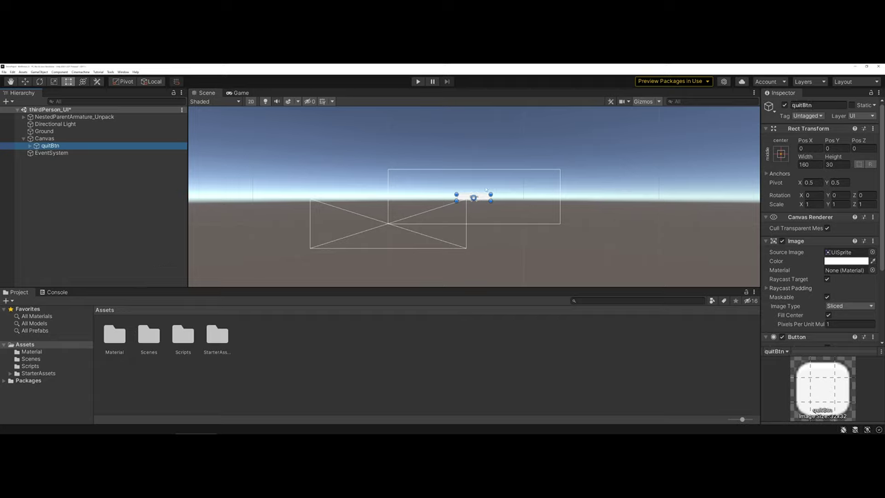
Move quitBtn down and left to about X -306, Y -101 with the Move tool
key("w")
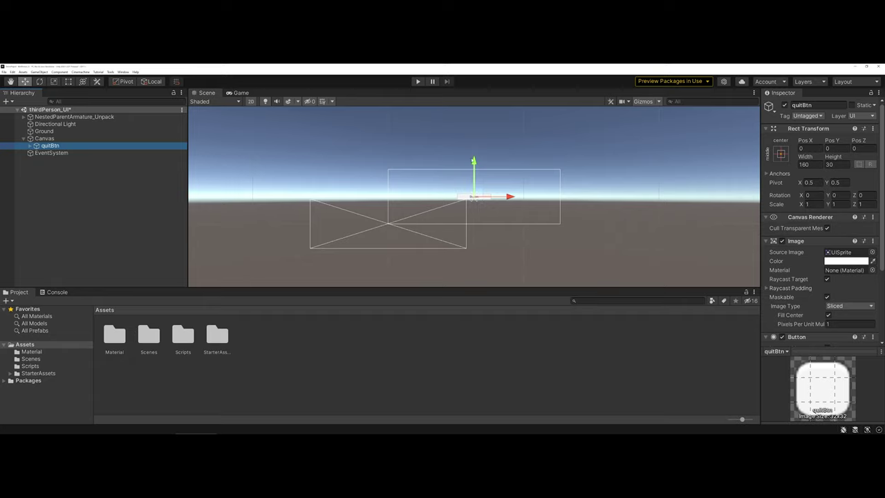
left_click_drag(473, 179, 444, 219)
scroll(445, 220, "up", 5)
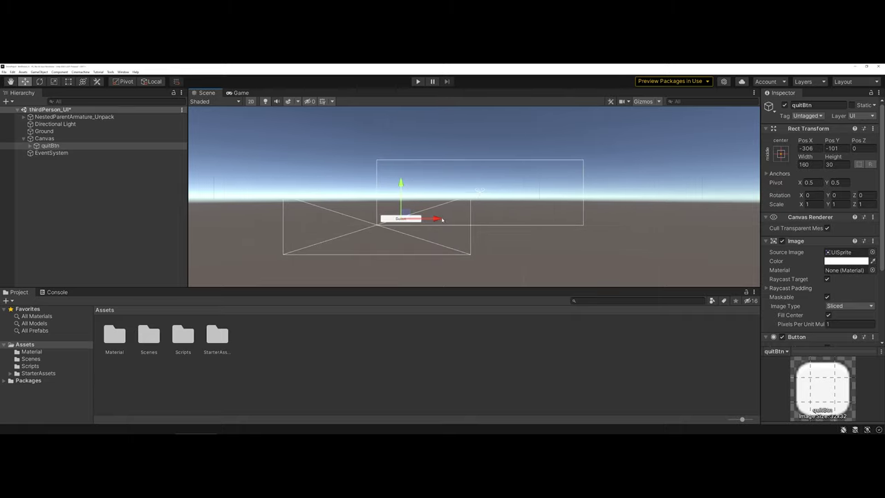
scroll(442, 220, "up", 1)
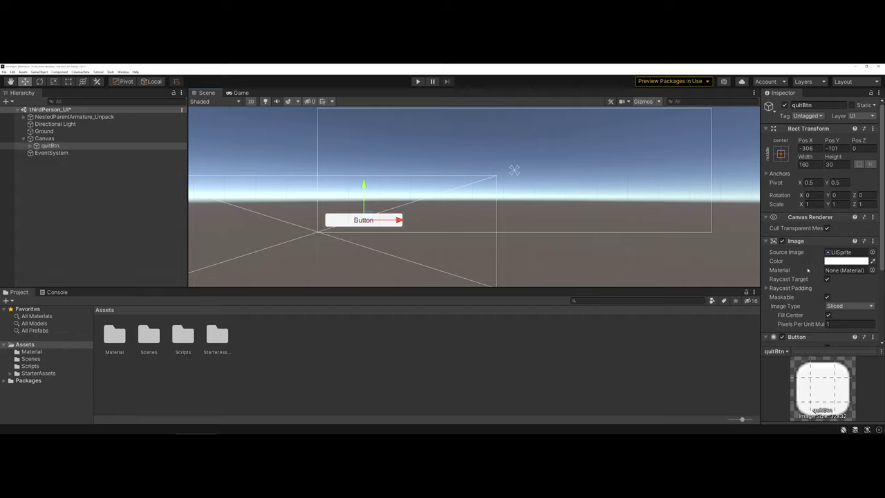
scroll(807, 270, "down", 5)
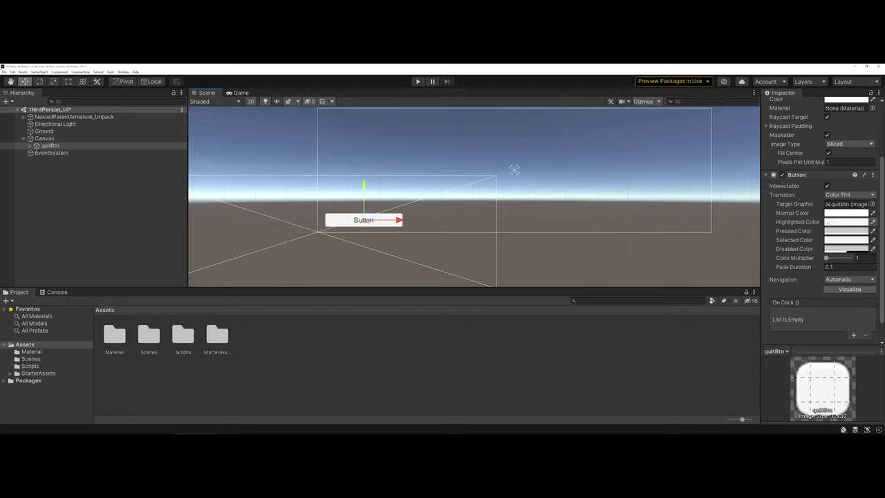
Set quitBtn's Highlighted Color to light green 82FD6B
left_click(827, 222)
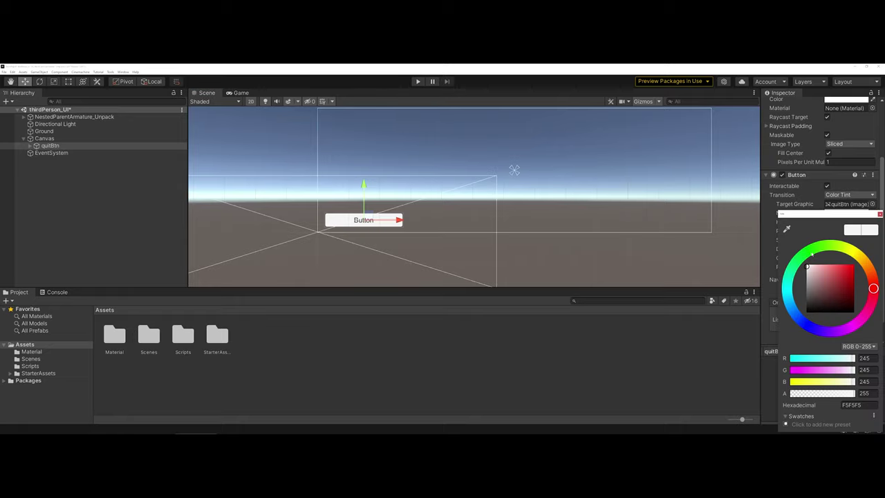
left_click(815, 247)
left_click(834, 266)
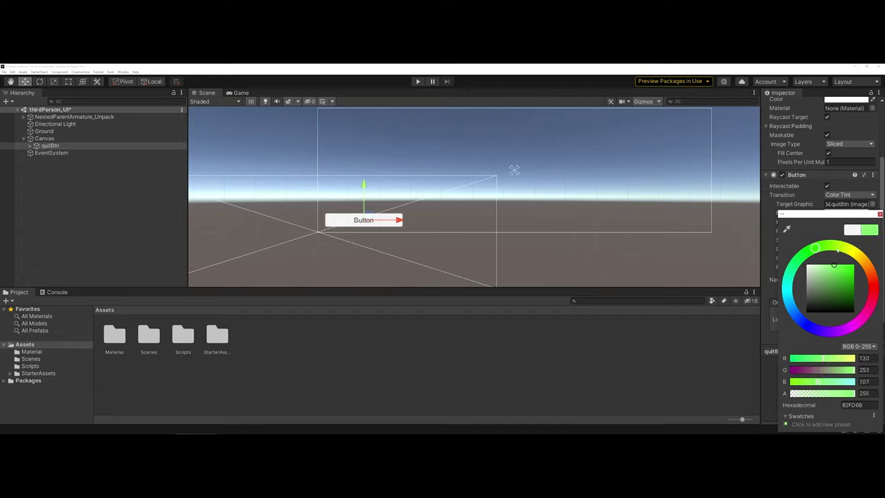
left_click(877, 217)
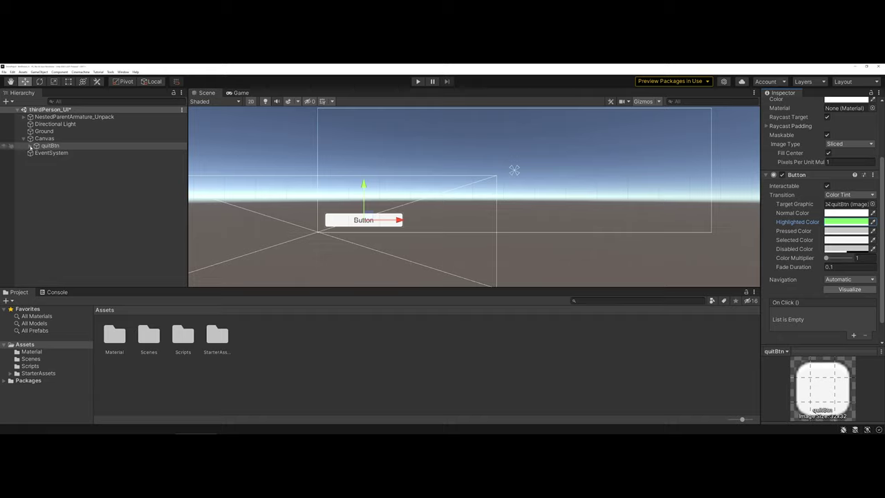
left_click(30, 146)
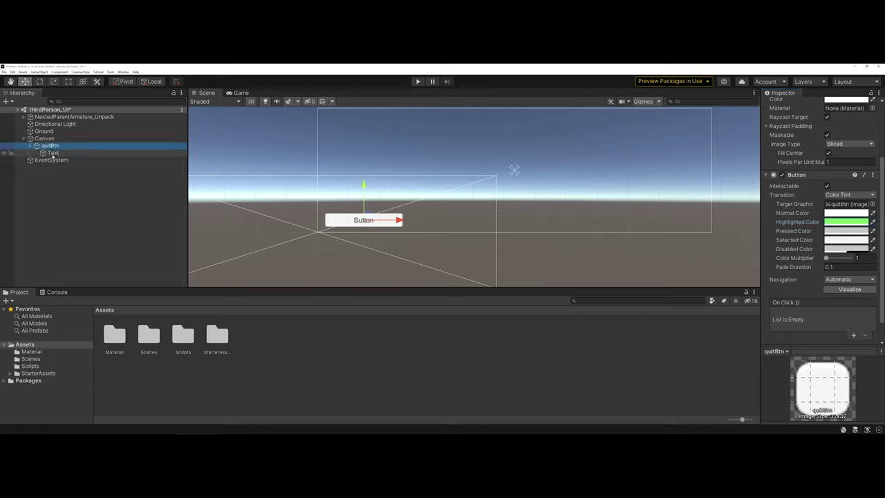
Change quitBtn's Text label from 'Button' to 'Quit Game', then collapse Canvas in the Hierarchy
left_click(52, 154)
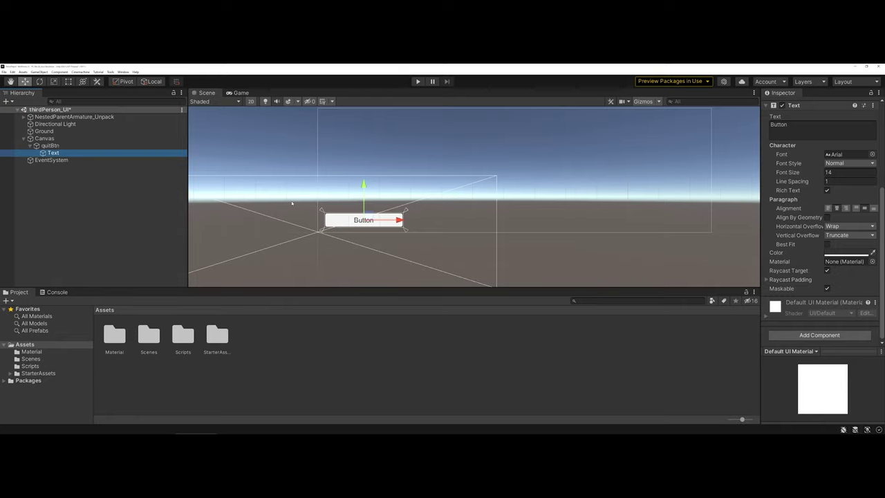
scroll(793, 235, "up", 5)
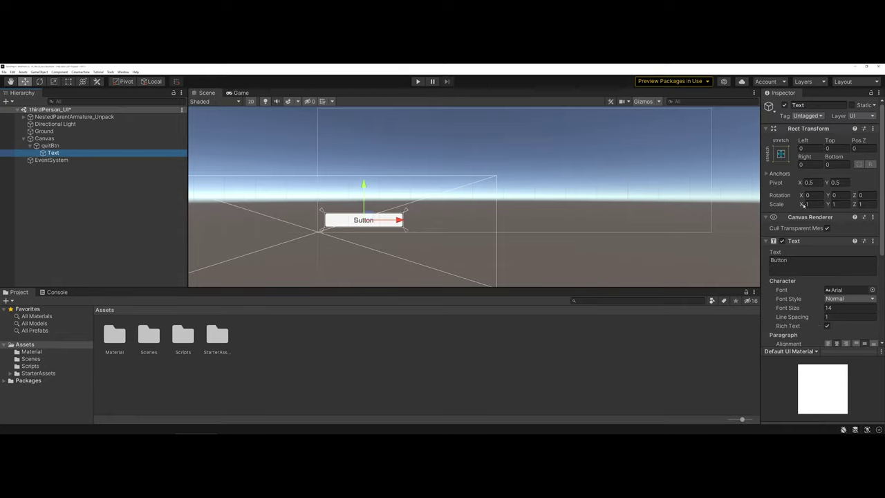
left_click(785, 260)
key("ctrl+a")
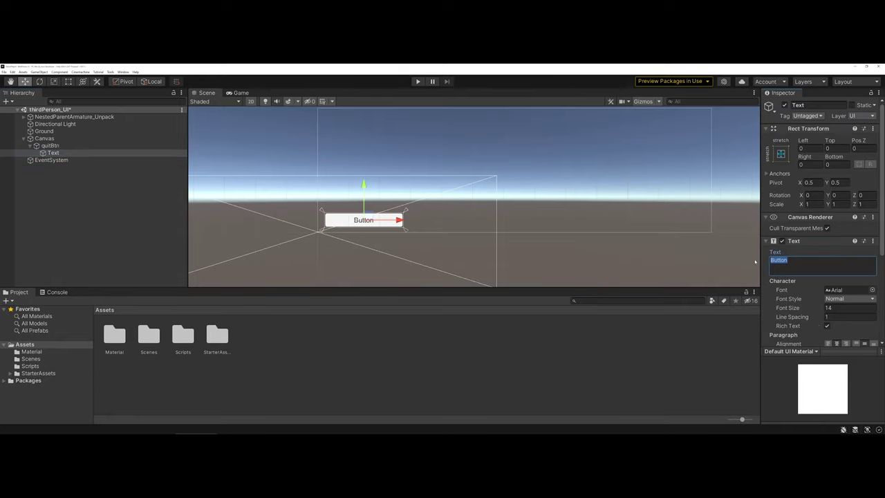
type("Quit Game")
left_click(675, 345)
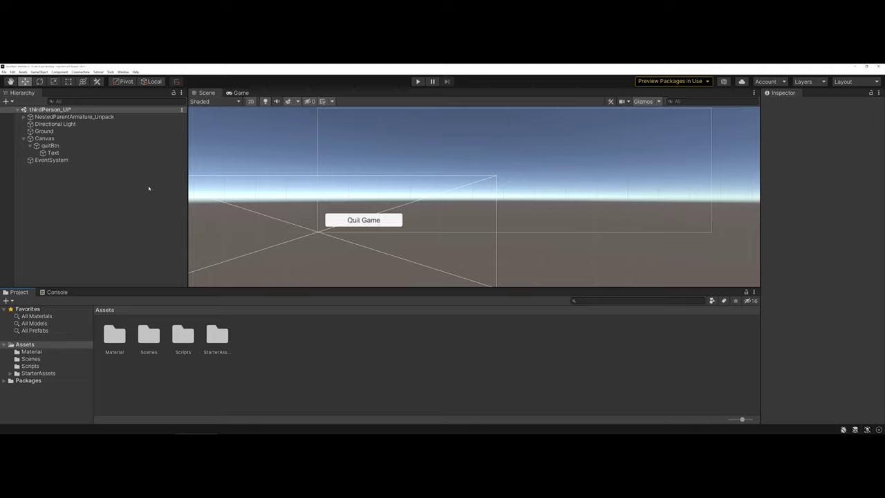
left_click(31, 146)
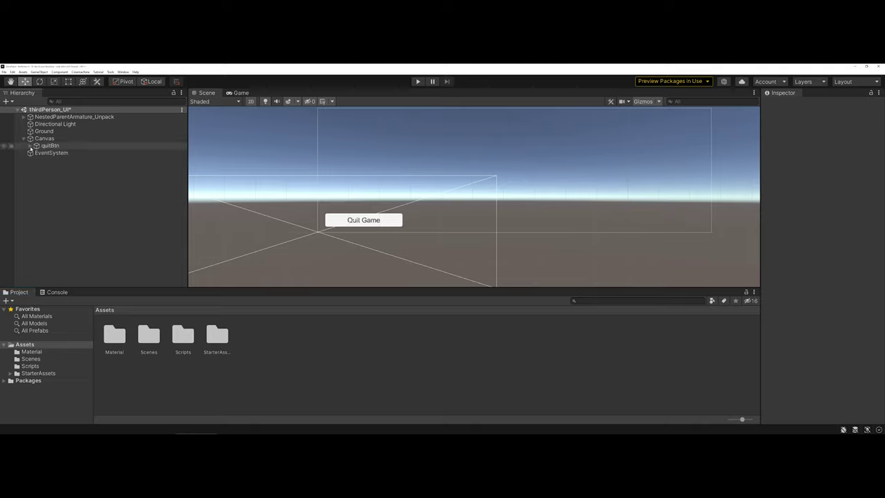
left_click(23, 138)
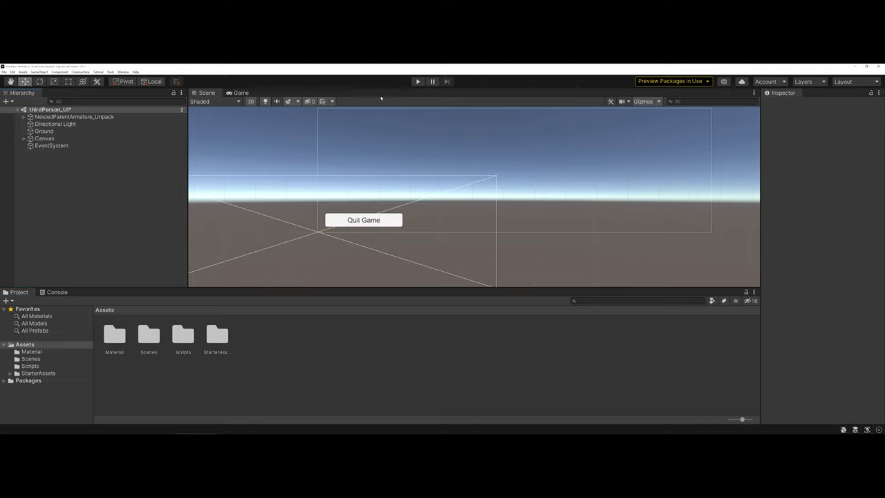
left_click(416, 82)
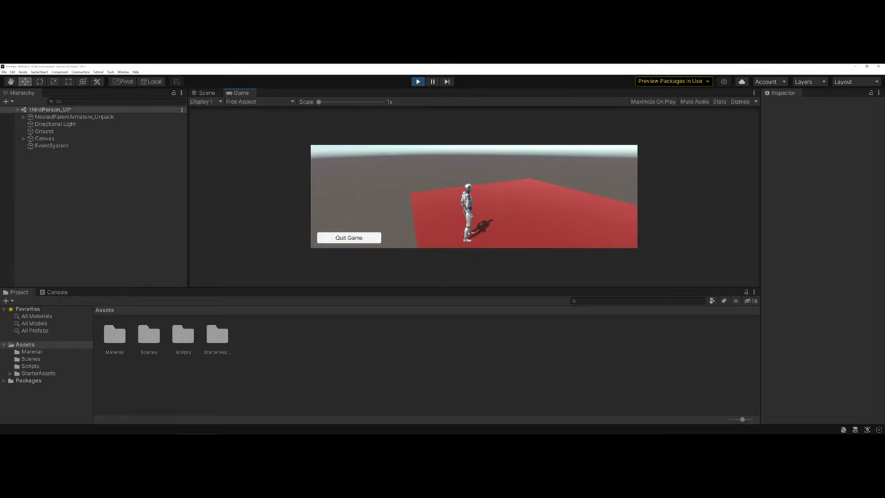
left_click(417, 81)
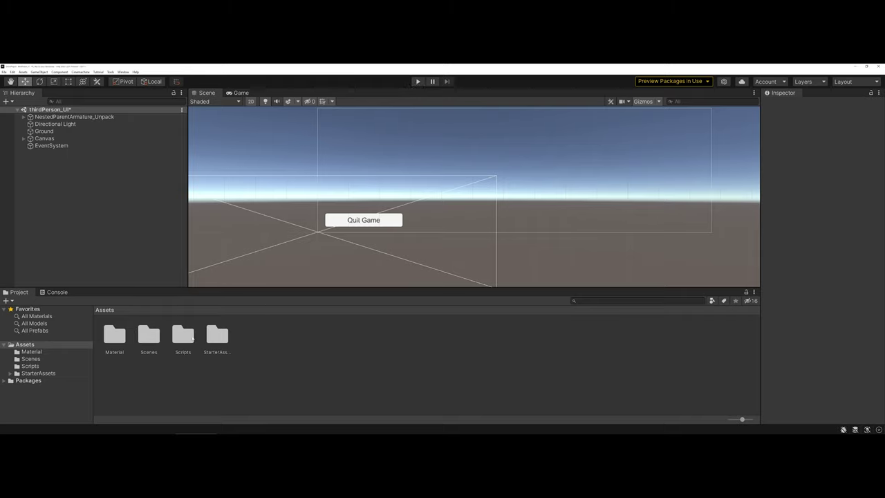
Open MenuManager.cs from the Scripts folder in the Project panel
double_click(192, 337)
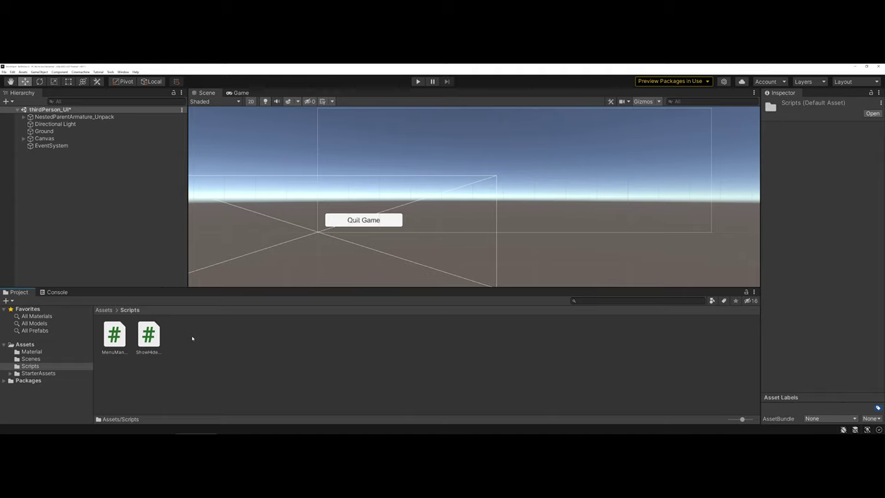
left_click(114, 336)
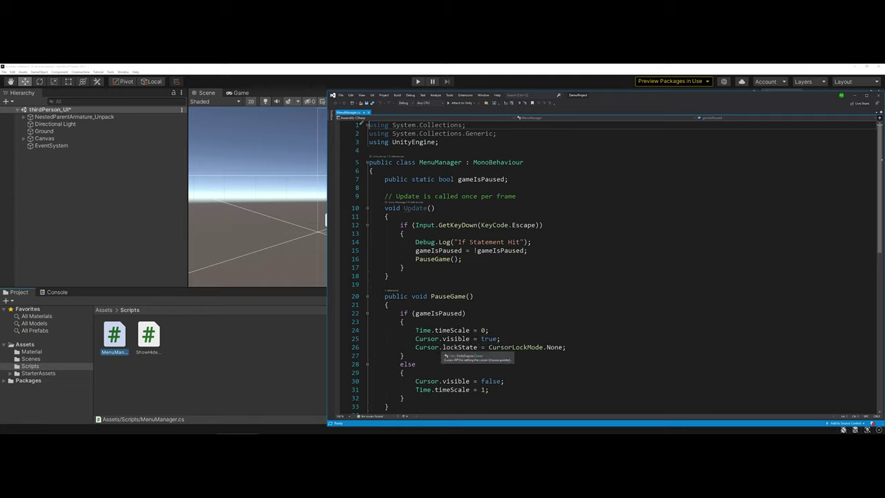
Scroll MenuManager.cs to review the ExitGame method calling Application.Quit()
scroll(427, 347, "down", 2)
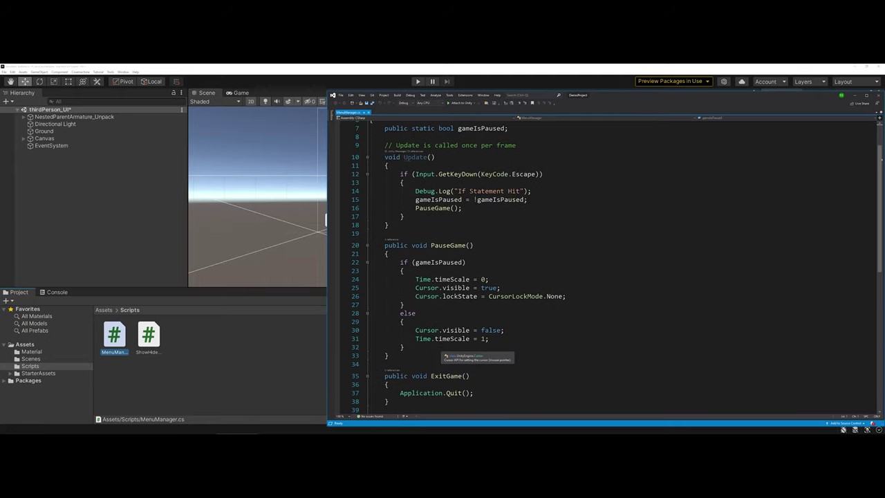
scroll(436, 349, "down", 2)
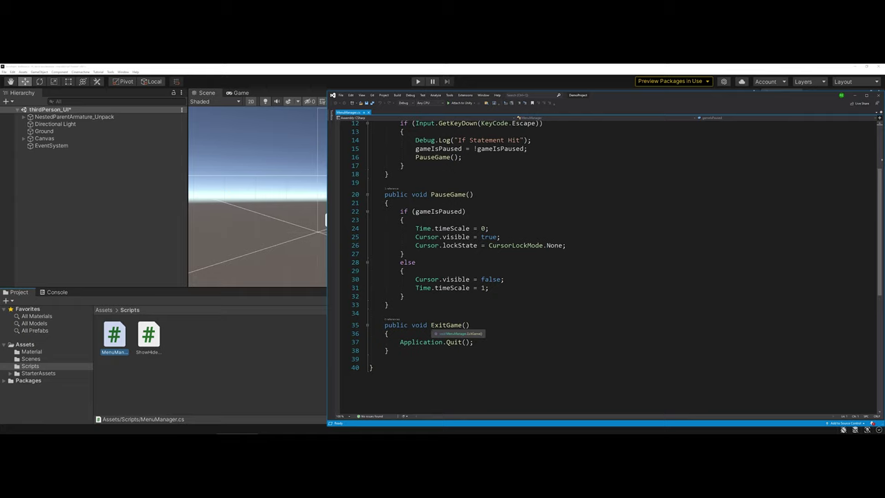
scroll(435, 346, "up", 2)
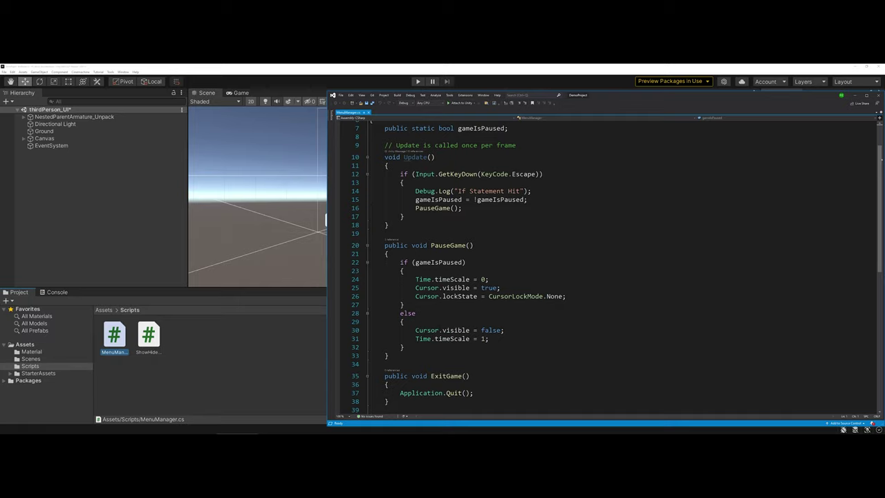
Back in Unity, select quitBtn inside the Canvas and scroll to its Button component
left_click(860, 95)
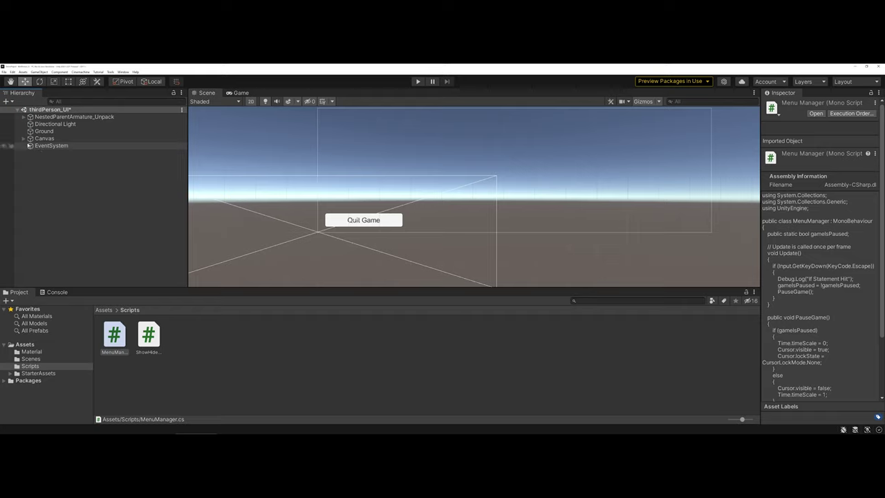
left_click(24, 138)
left_click(45, 145)
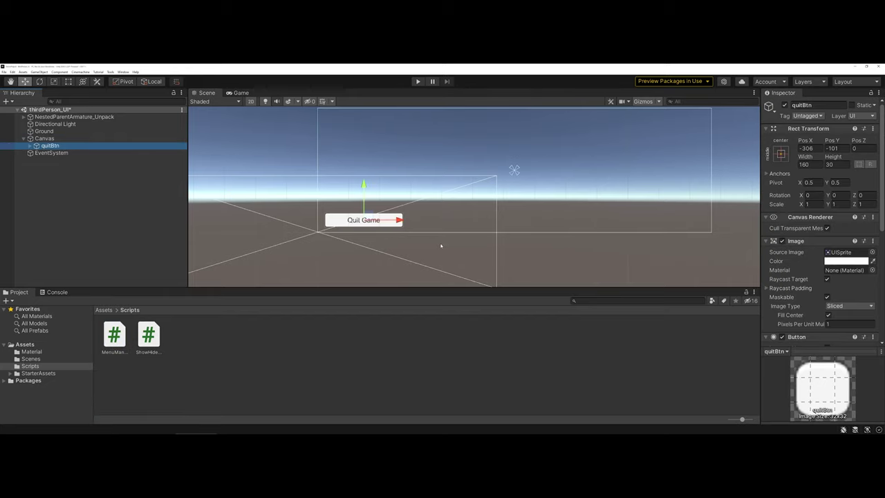
scroll(793, 224, "down", 8)
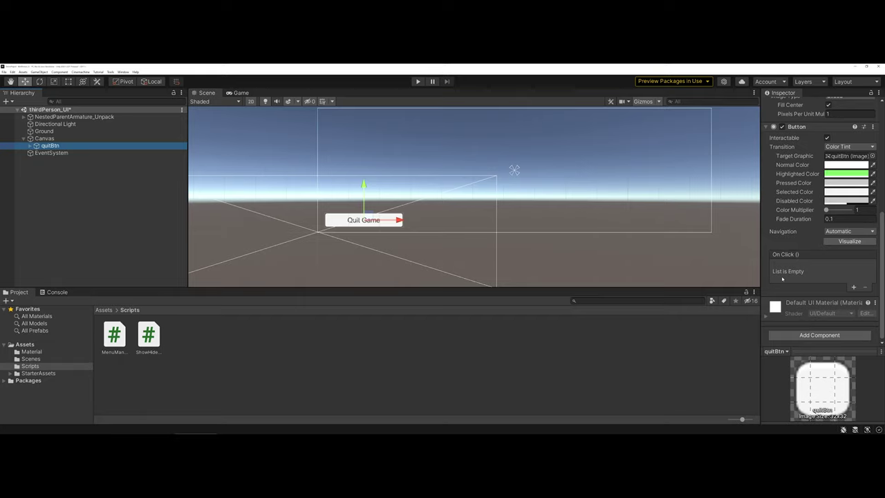
Add an On Click entry targeting EventSystem that calls MenuManager.ExitGame()
left_click(853, 287)
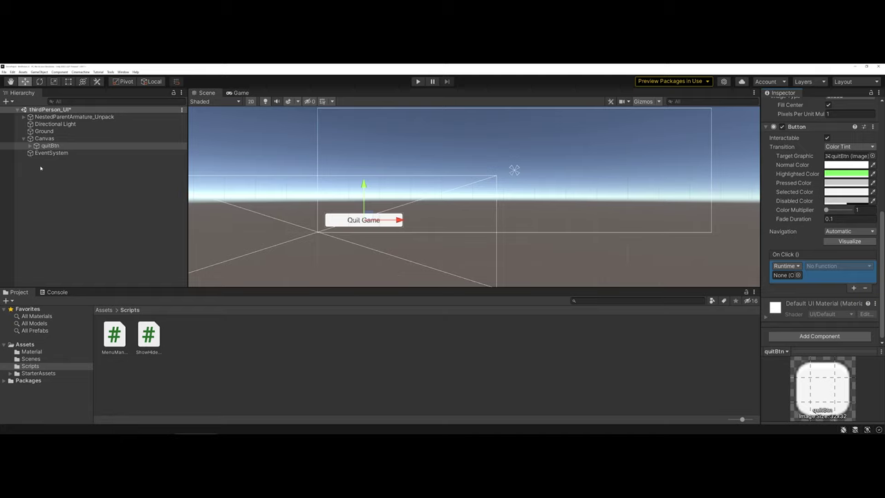
left_click_drag(50, 145, 784, 278)
left_click(821, 267)
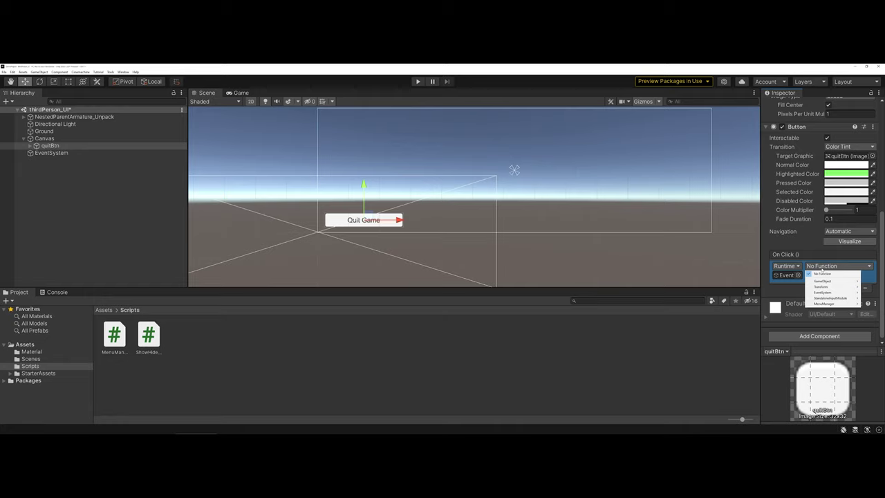
mouse_move(822, 304)
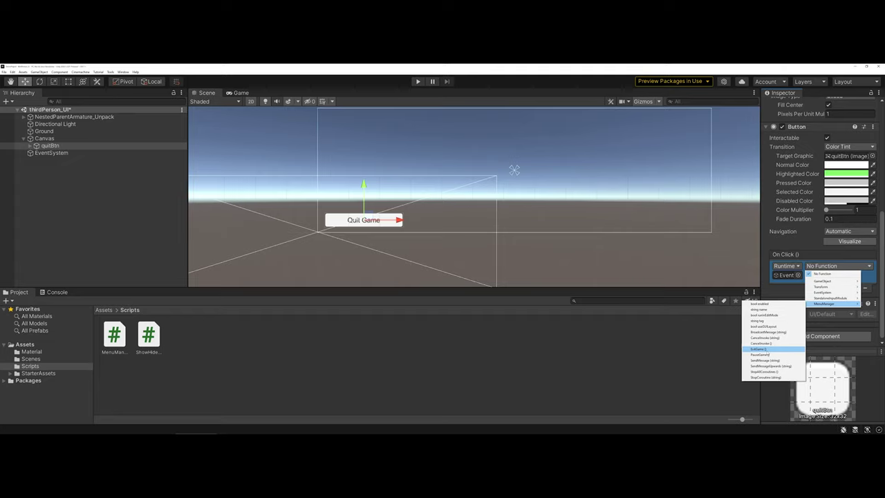
left_click(759, 349)
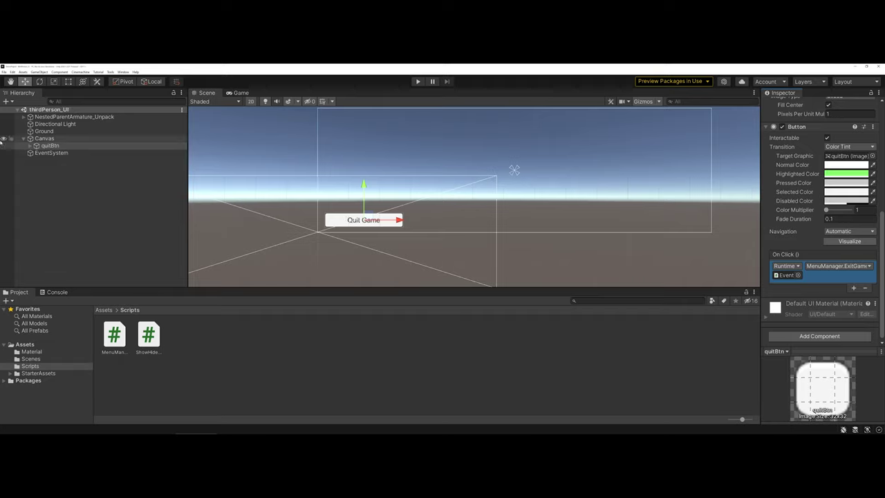
Open Build Settings, check the DemoProject folder in Explorer, and start Build And Run
left_click(4, 72)
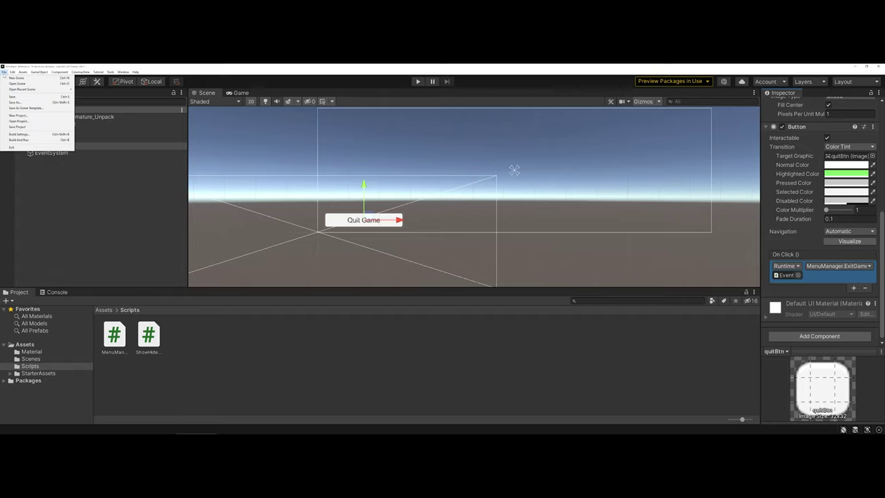
left_click(32, 135)
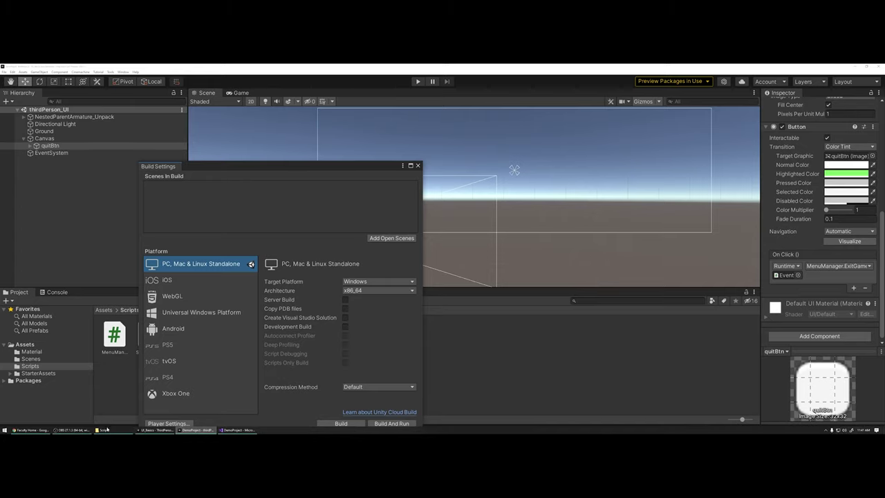
left_click(104, 430)
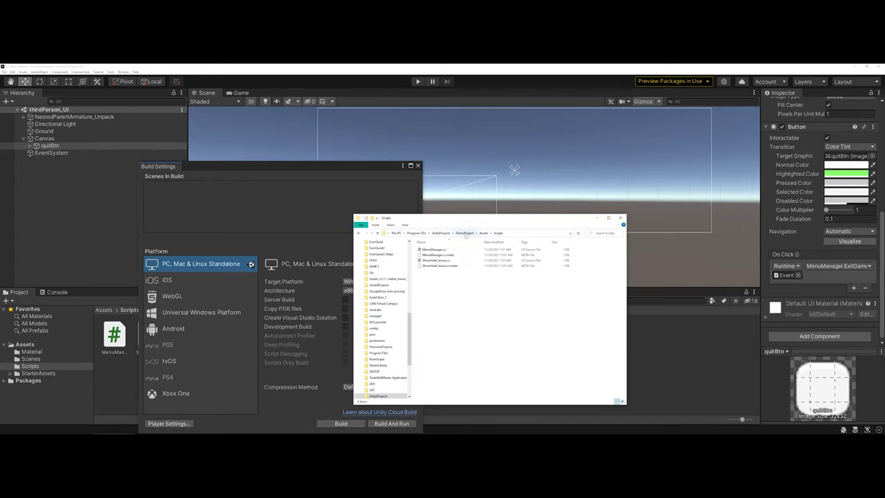
left_click(464, 233)
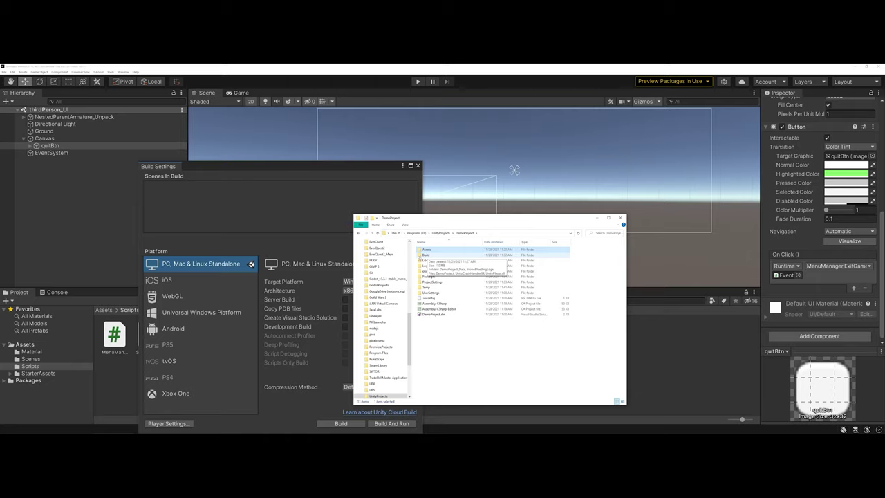
left_click(384, 424)
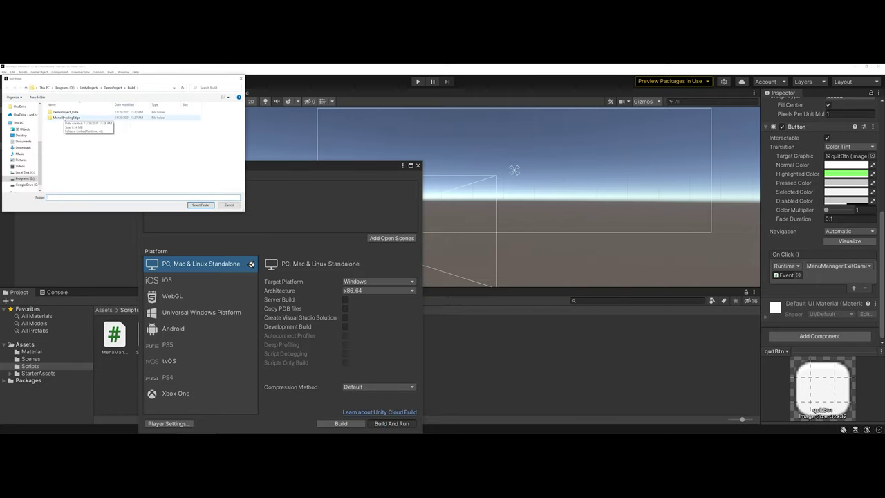
Choose the Build folder as output so the game builds and launches
left_click(200, 205)
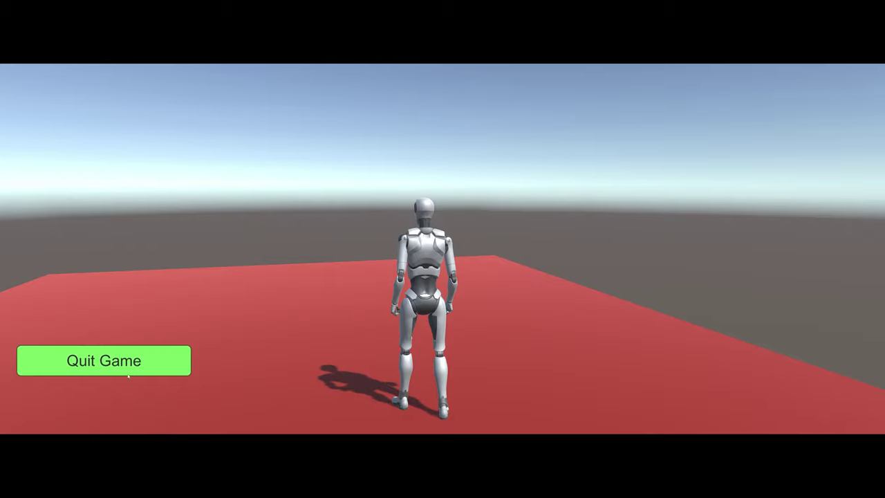
Test Quit Game in the running build, close Build Settings, and quit again
left_click(92, 367)
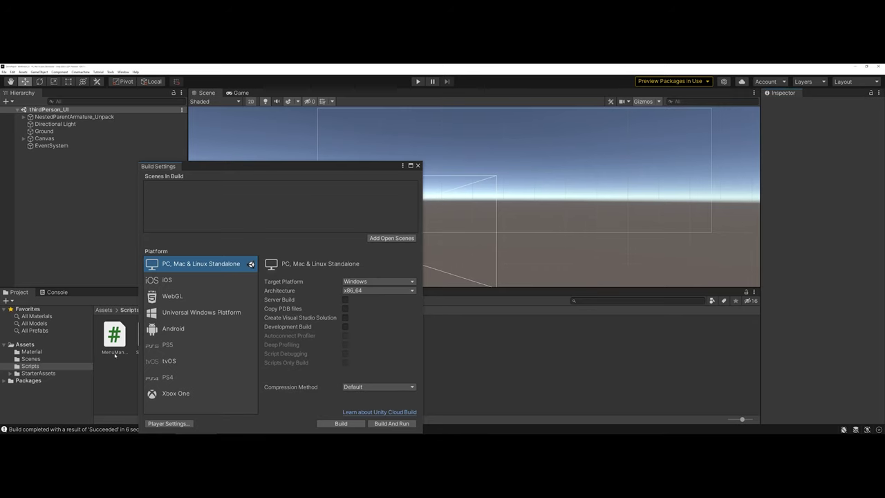
left_click(417, 165)
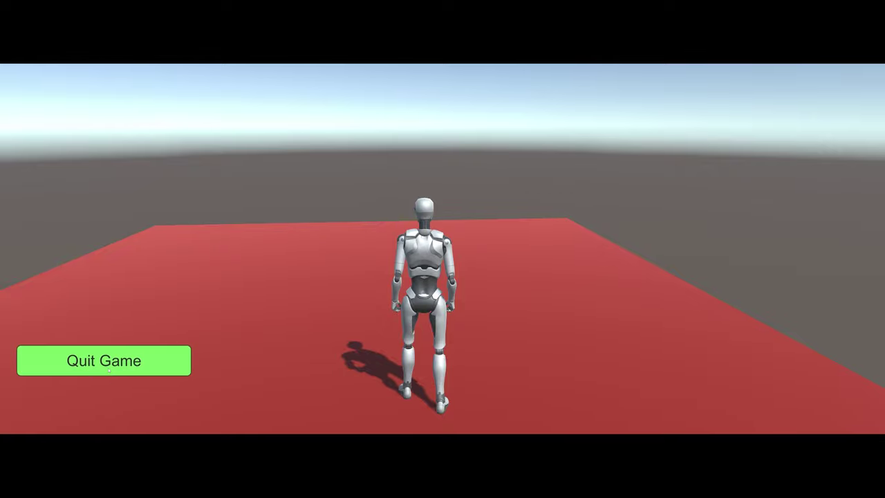
left_click(109, 371)
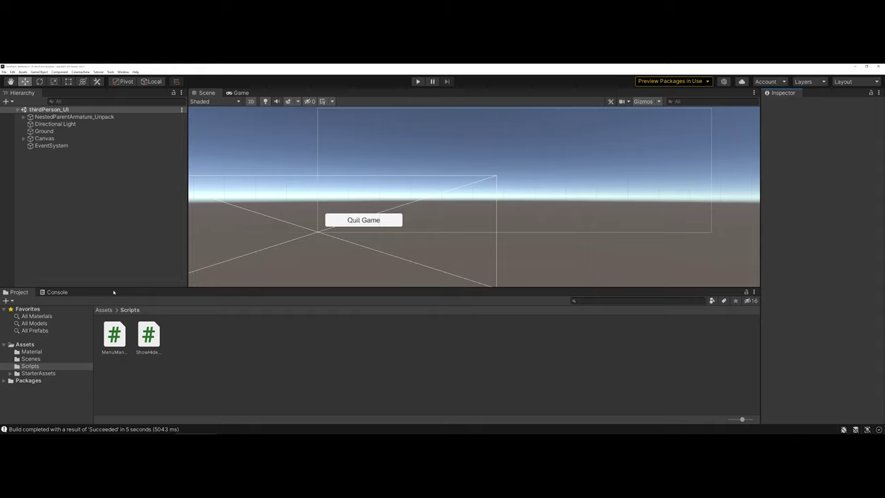
Open ShowHideCanvas.cs in Visual Studio and highlight the menuSystem variable
double_click(149, 330)
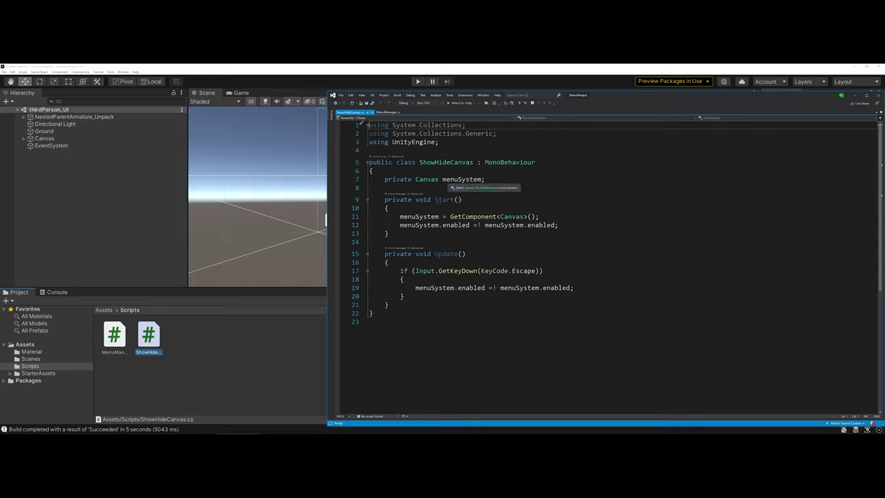
left_click_drag(443, 180, 480, 179)
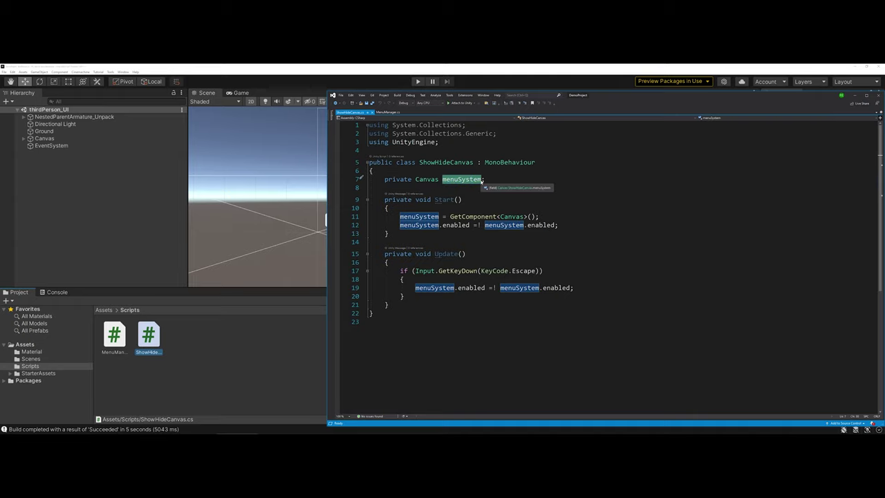
Rename the Canvas object to menuSystem in the Inspector and reselect it
left_click(52, 146)
left_click(45, 138)
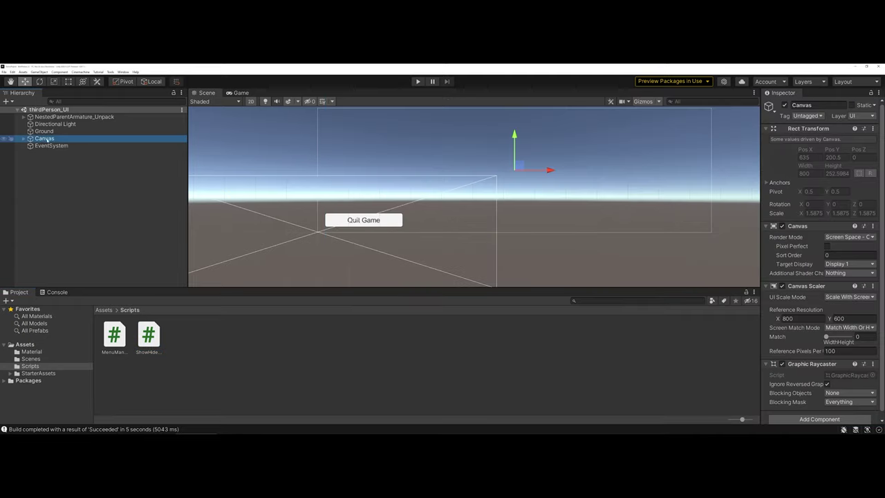
left_click(812, 105)
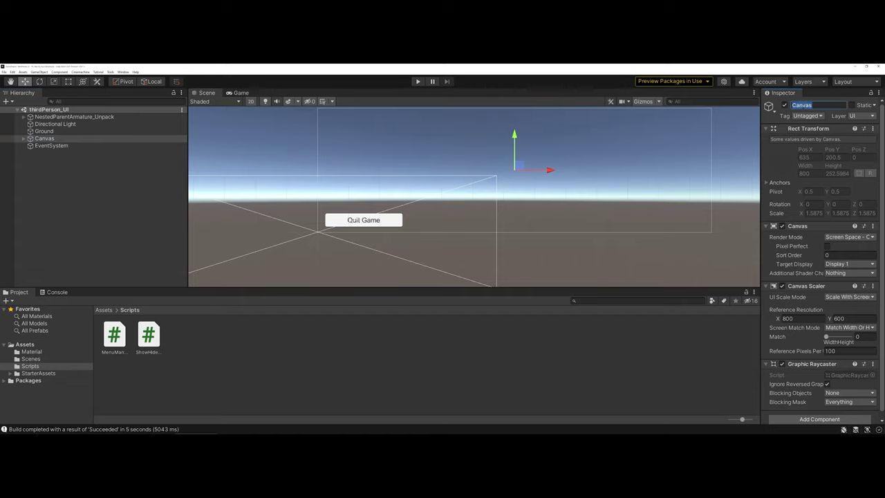
key("alt+Tab")
key("alt+Tab")
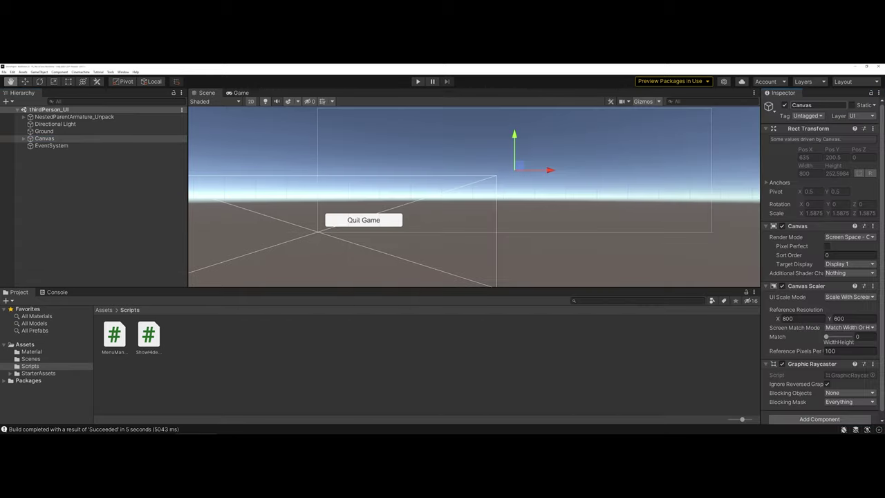
type("menuSystem")
key("Return")
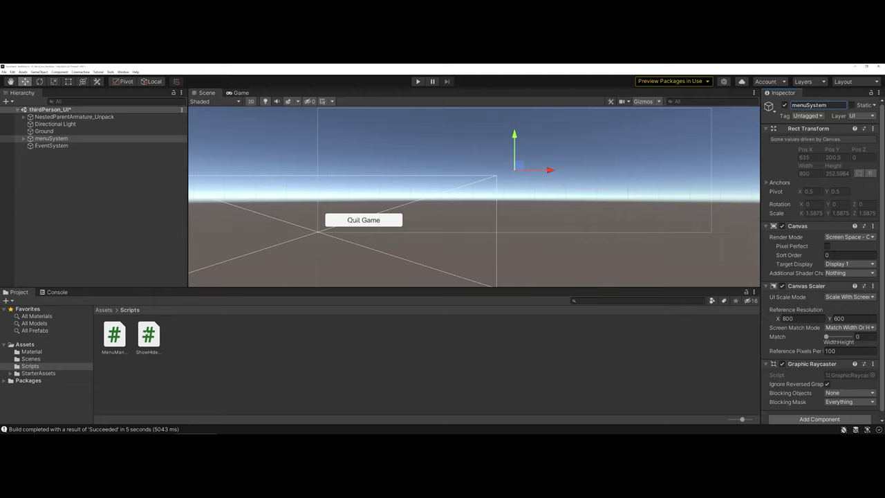
left_click(52, 139)
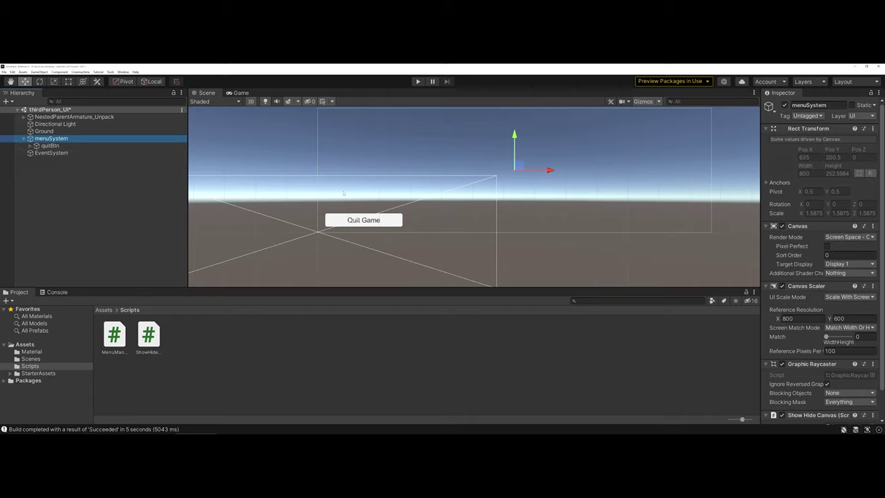
Scroll in the editor as the rebuilt game launches with its menu hidden
scroll(792, 232, "down", 2)
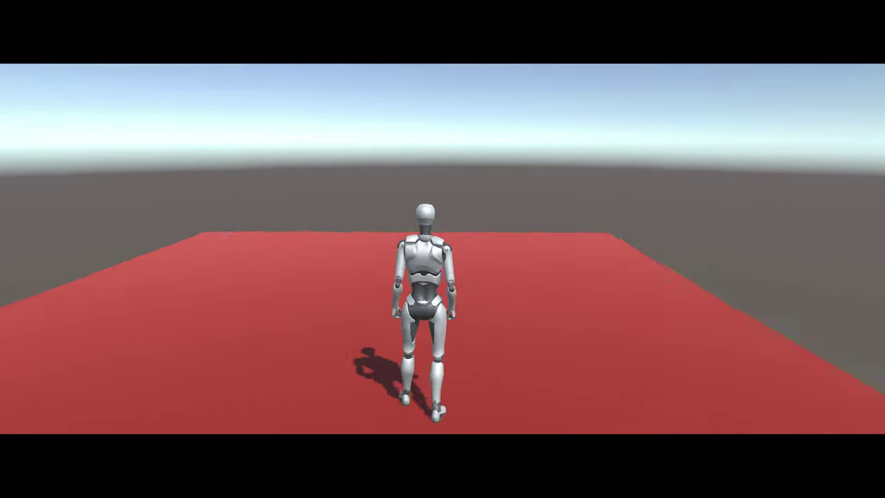
Show the hidden menu with Escape in the build, then choose Quit Game
key("Escape")
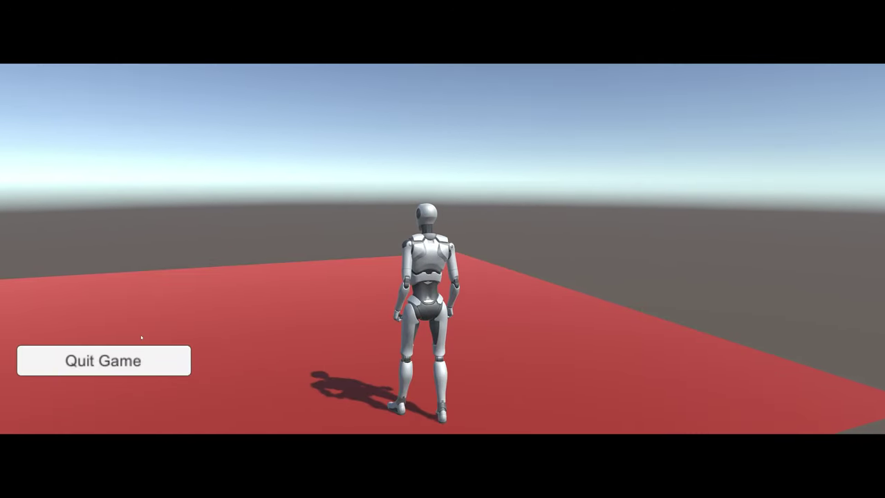
left_click(142, 361)
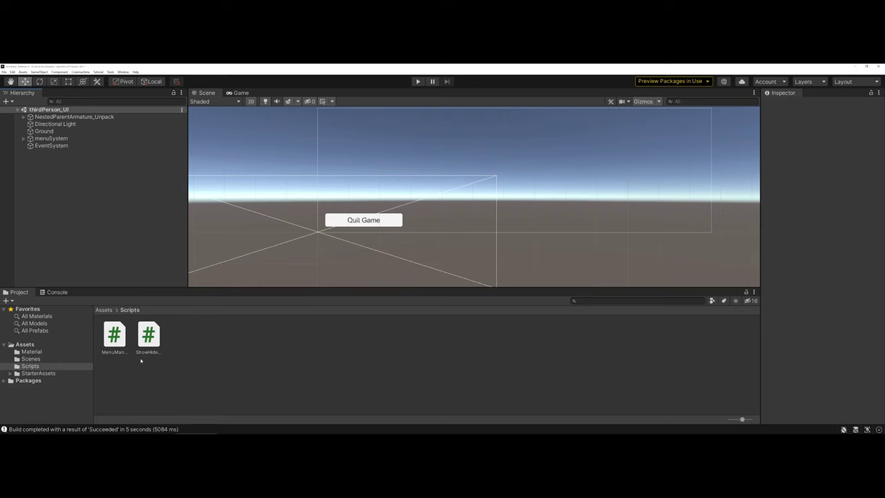